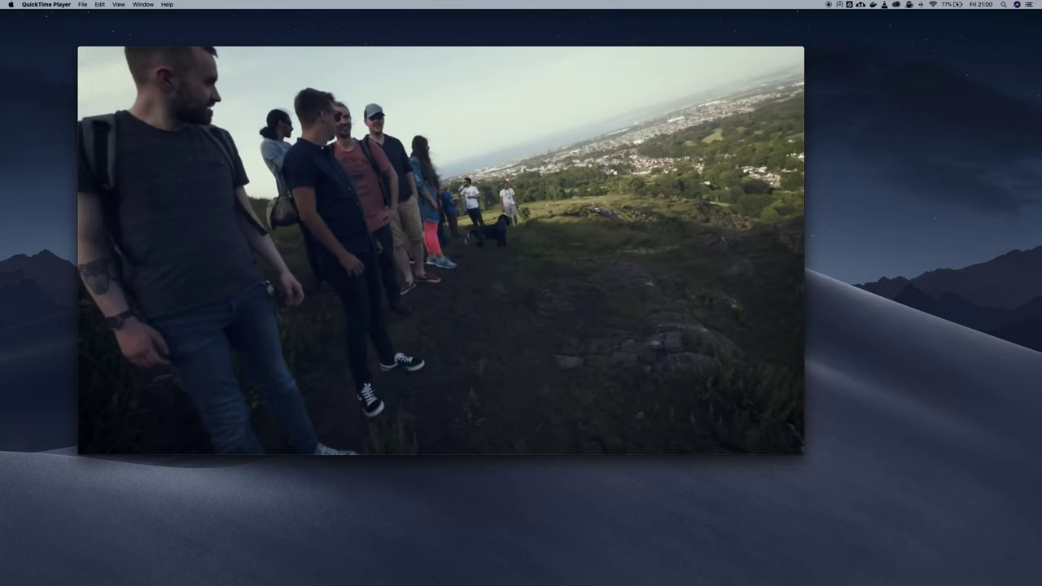
Step: Scrub the Would You Like A COMPOSER Walk In Your Town video forward to a later scene, then back slightly
{"action": "mouse_move", "coordinate": [283, 193]}
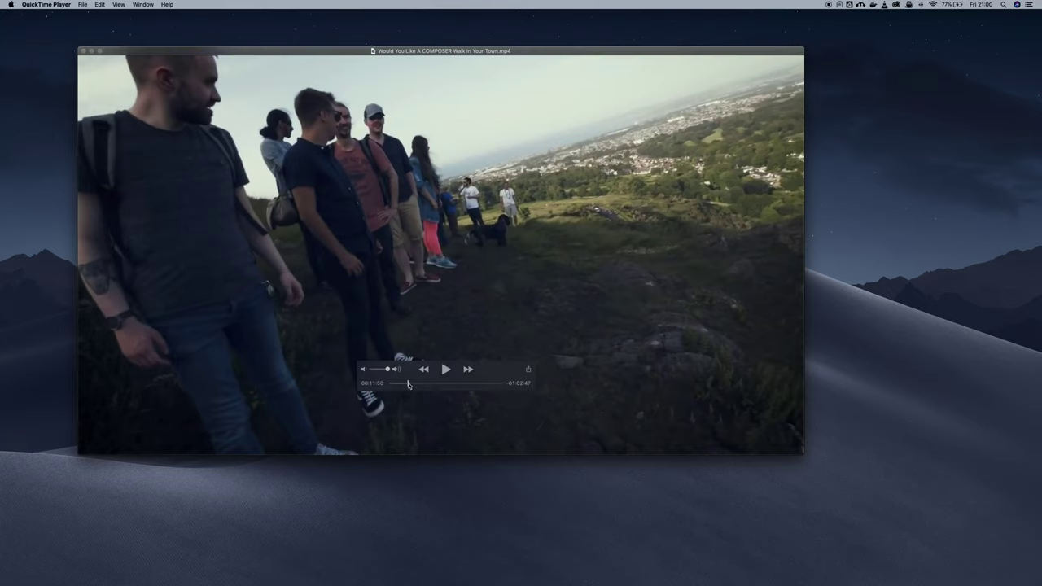
{"action": "left_click_drag", "start_coordinate": [409, 384], "coordinate": [457, 384]}
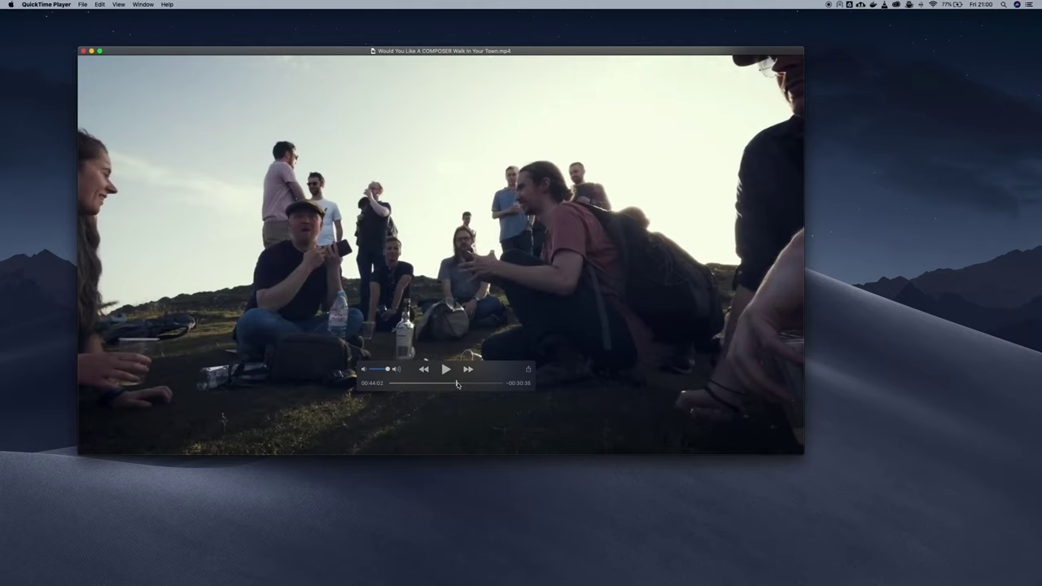
{"action": "left_click_drag", "start_coordinate": [457, 385], "coordinate": [453, 385]}
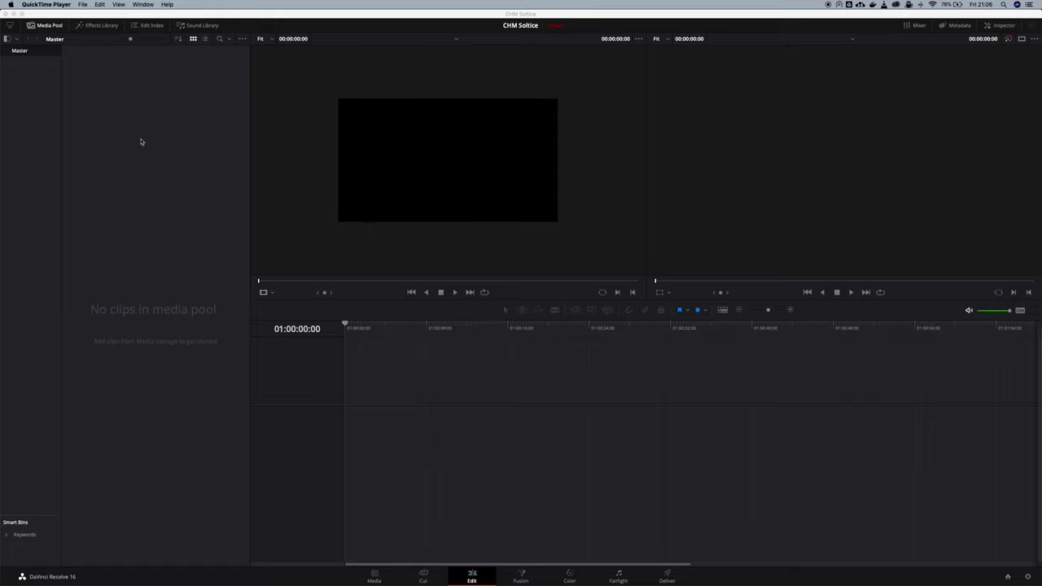
Step: Place the walk video on a Resolve timeline and burn in its Source Timecode via Data Burn-In
{"action": "left_click_drag", "start_coordinate": [143, 143], "coordinate": [348, 376]}
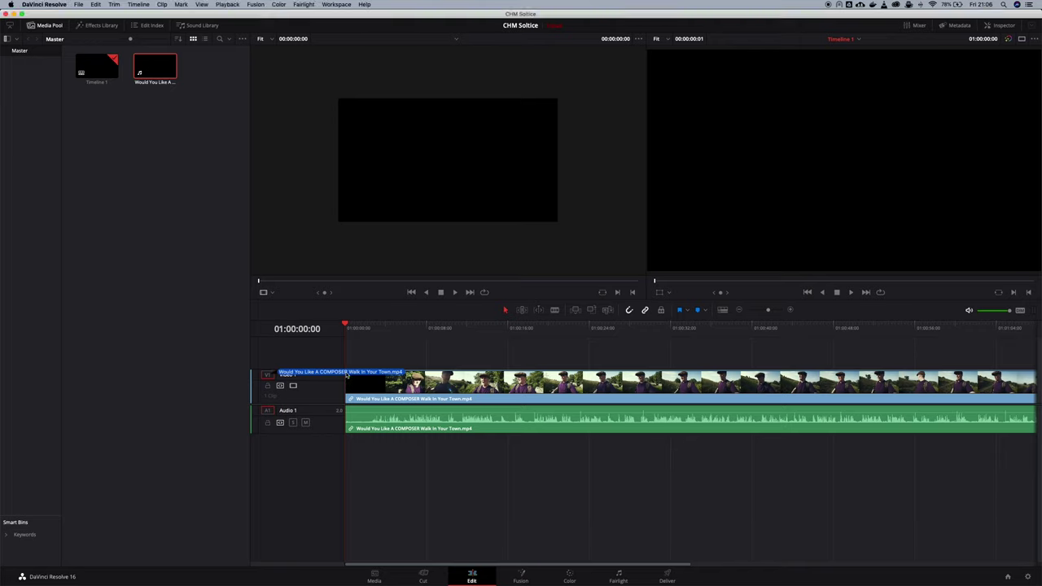
{"action": "left_click", "coordinate": [446, 329]}
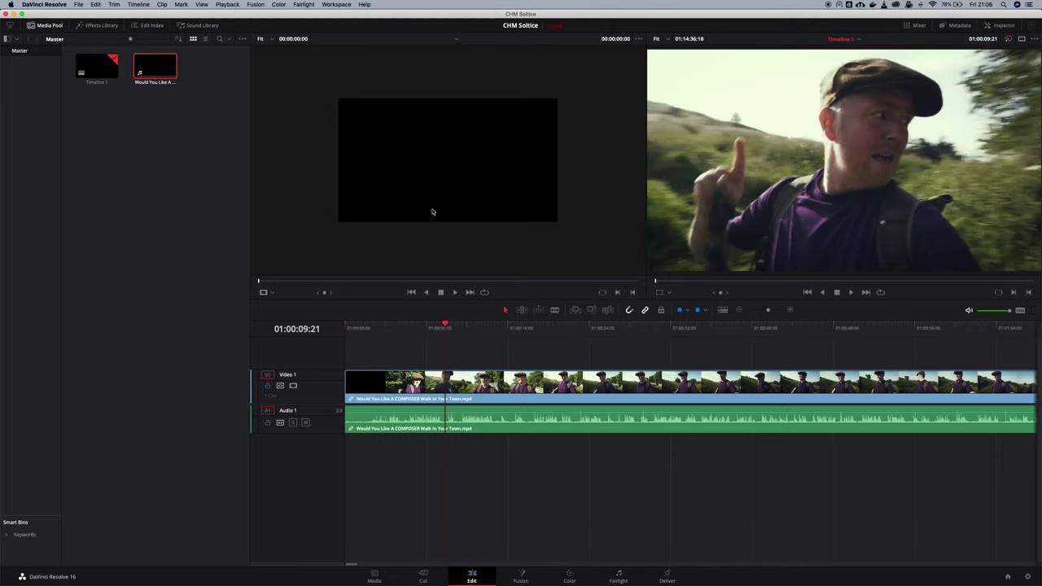
{"action": "left_click", "coordinate": [337, 4]}
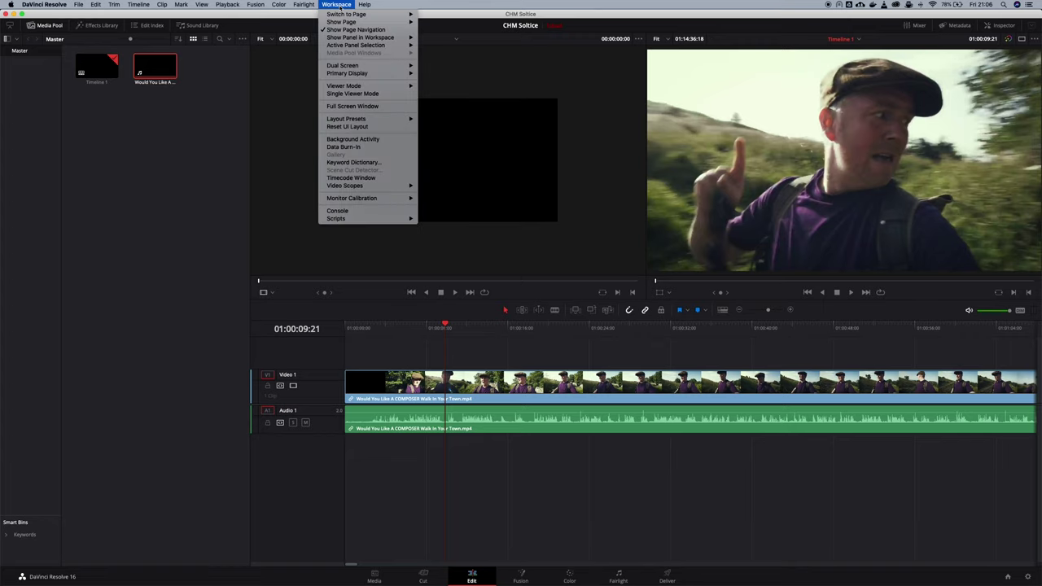
{"action": "left_click", "coordinate": [347, 148]}
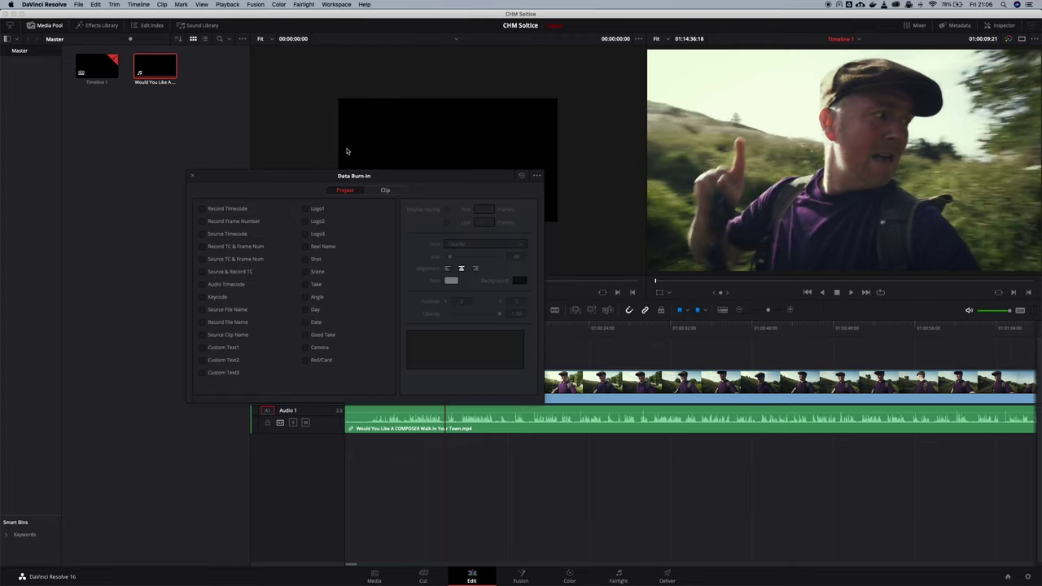
{"action": "left_click", "coordinate": [203, 235]}
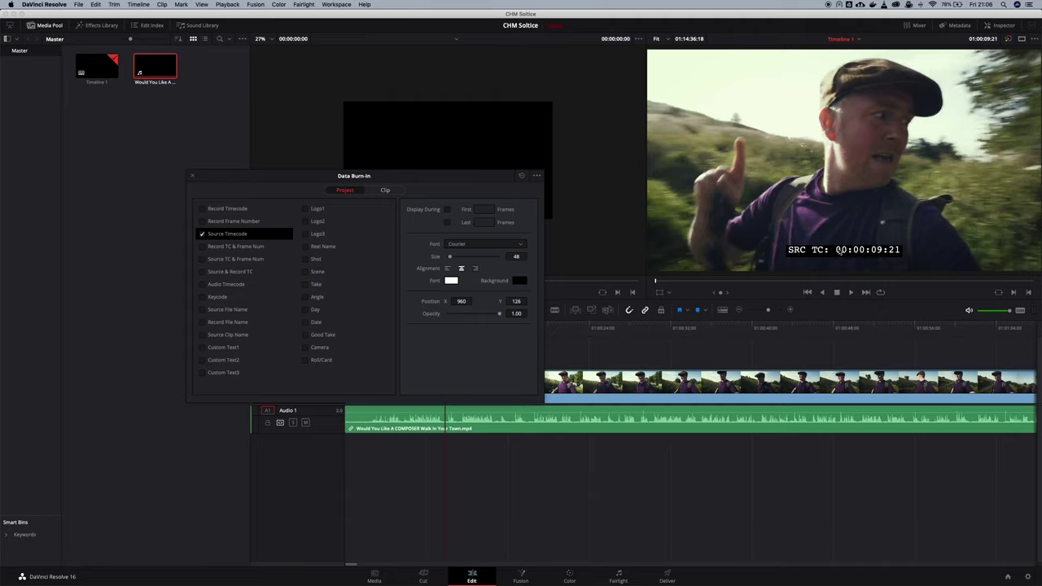
{"action": "left_click", "coordinate": [193, 175]}
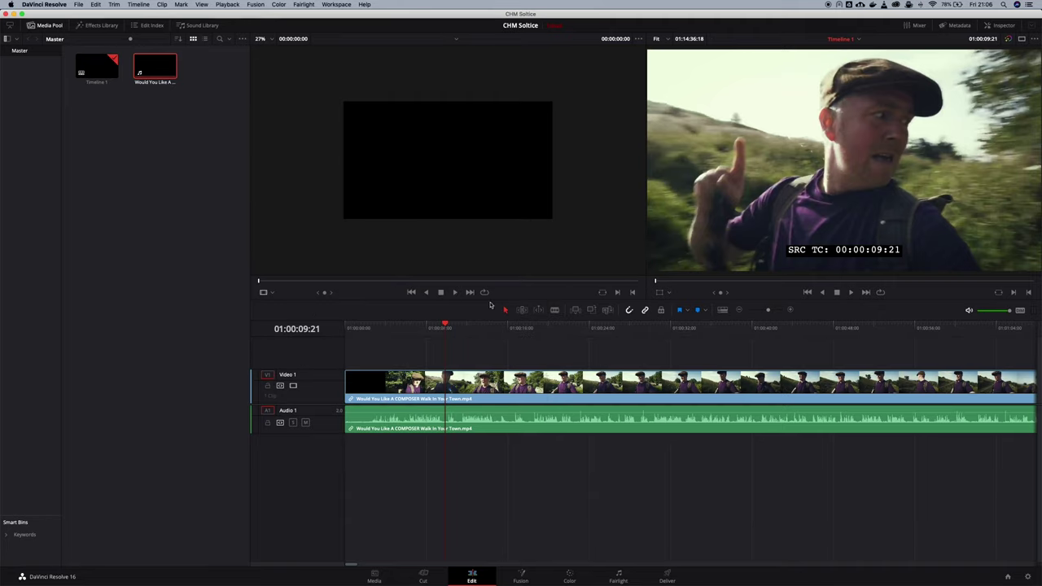
Step: Play the timeline briefly to check the timecode burn-in, then go to the Deliver page
{"action": "left_click", "coordinate": [851, 291]}
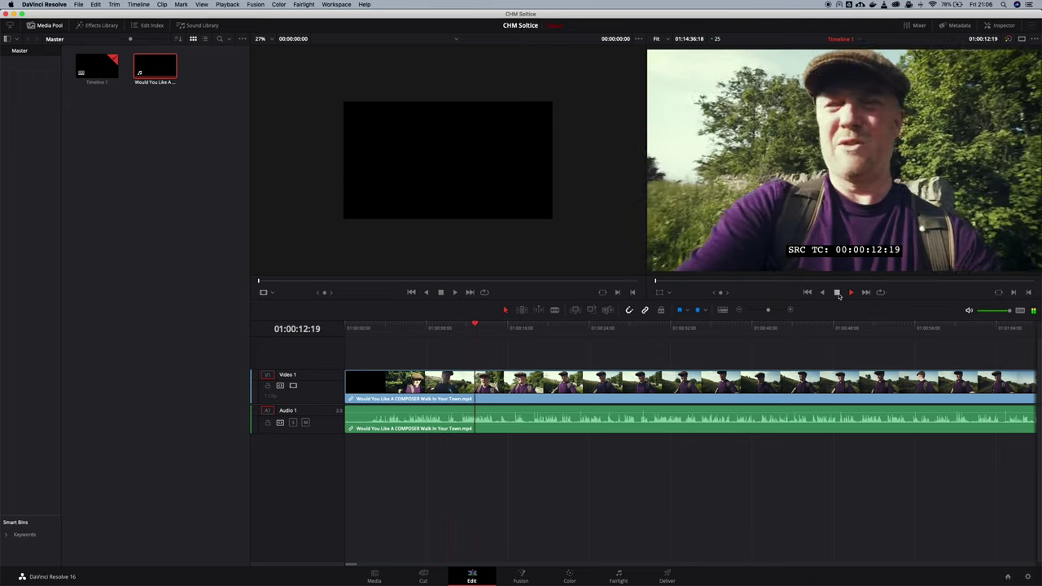
{"action": "left_click", "coordinate": [837, 292]}
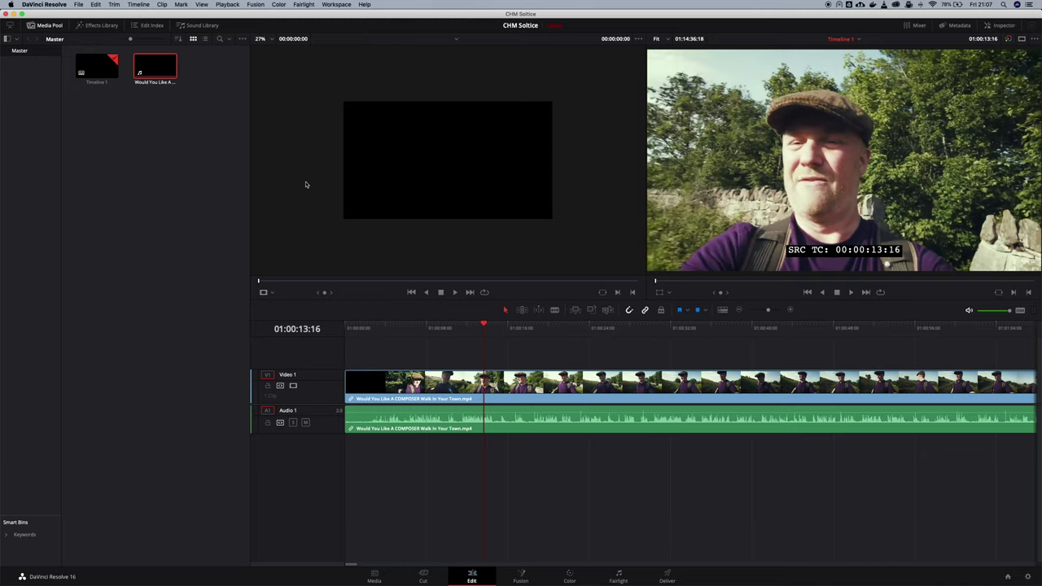
{"action": "left_click", "coordinate": [667, 578]}
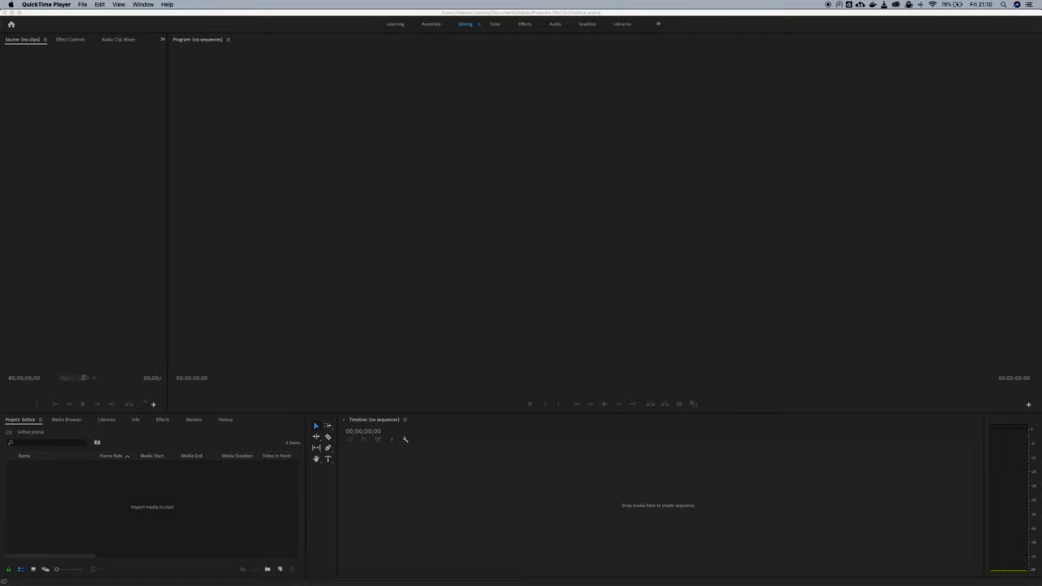
Step: Build a sequence from the walk video and apply the Video > Timecode effect to it
{"action": "left_click_drag", "start_coordinate": [220, 237], "coordinate": [482, 482]}
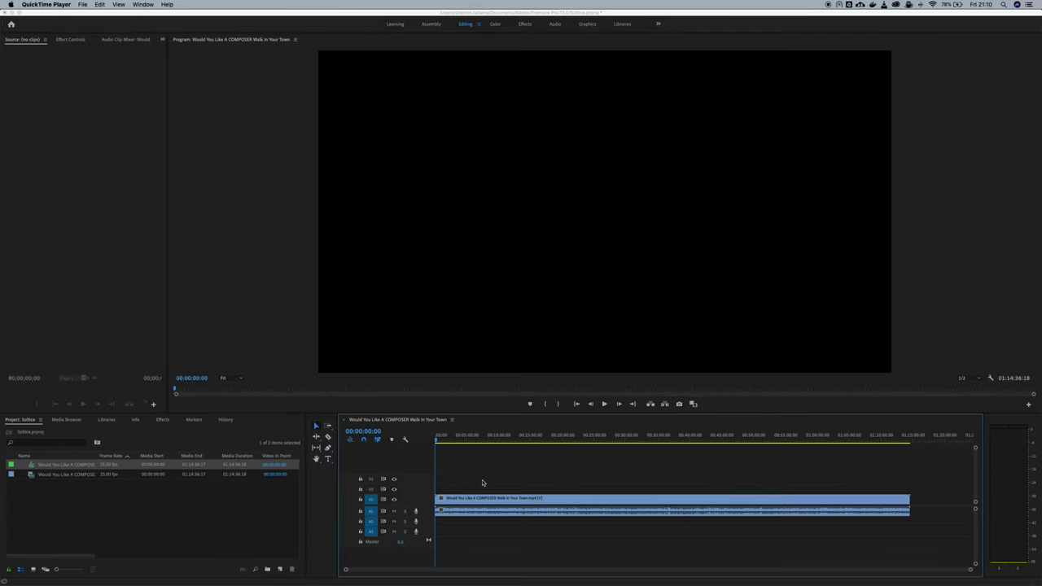
{"action": "left_click", "coordinate": [531, 437]}
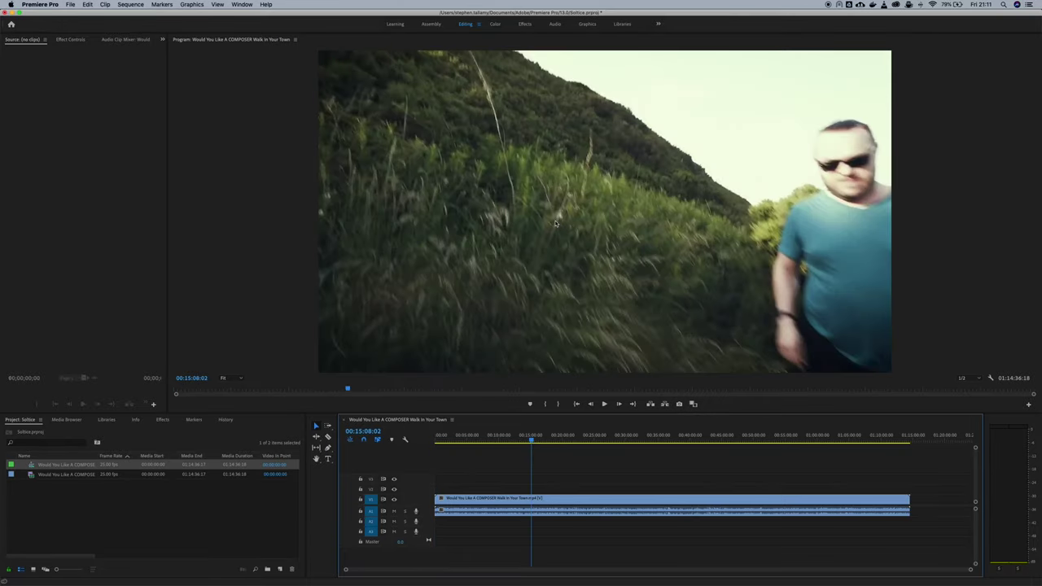
{"action": "left_click", "coordinate": [523, 24]}
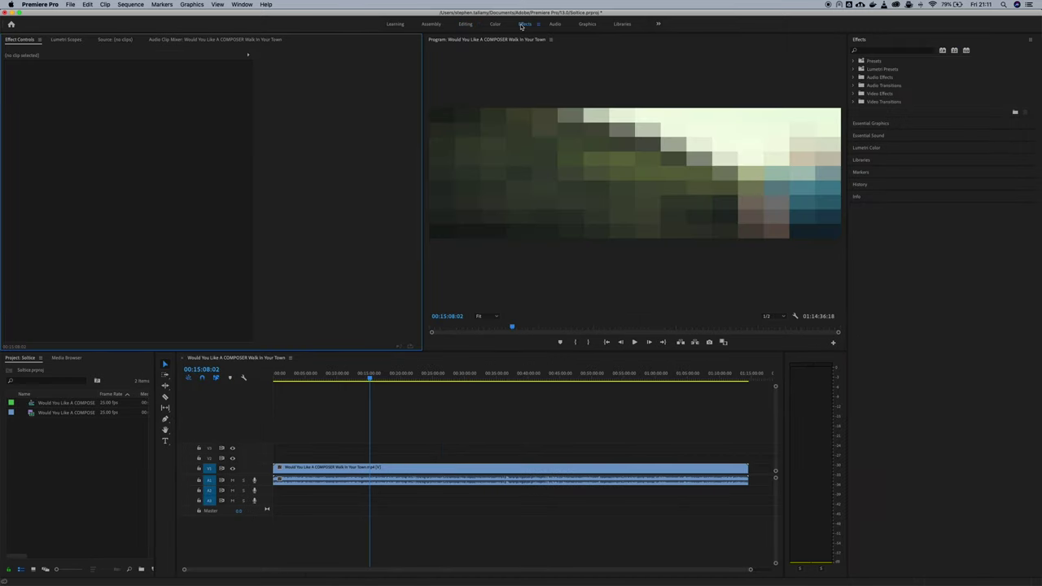
{"action": "left_click", "coordinate": [855, 93]}
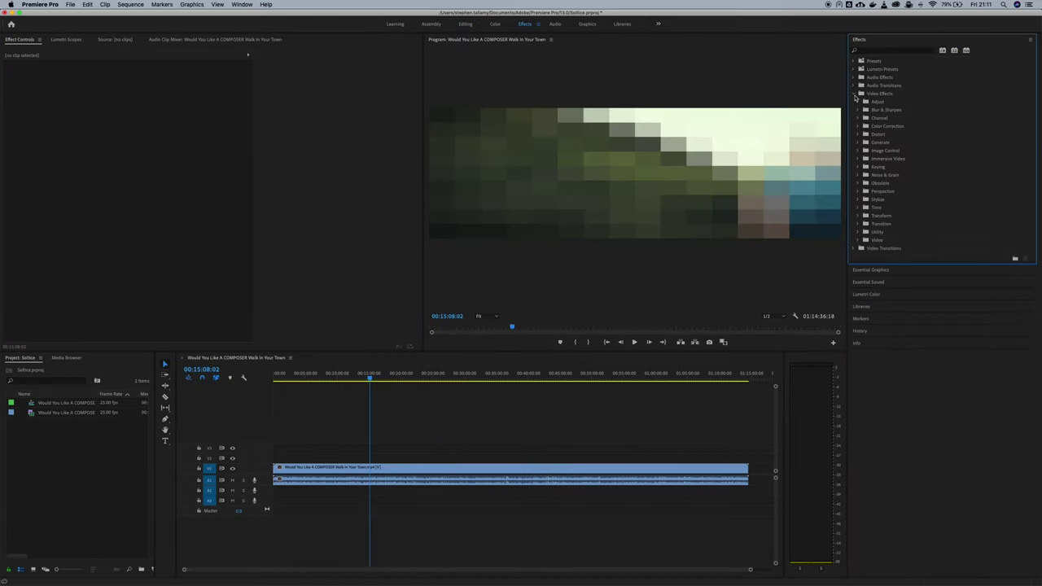
{"action": "left_click", "coordinate": [863, 241]}
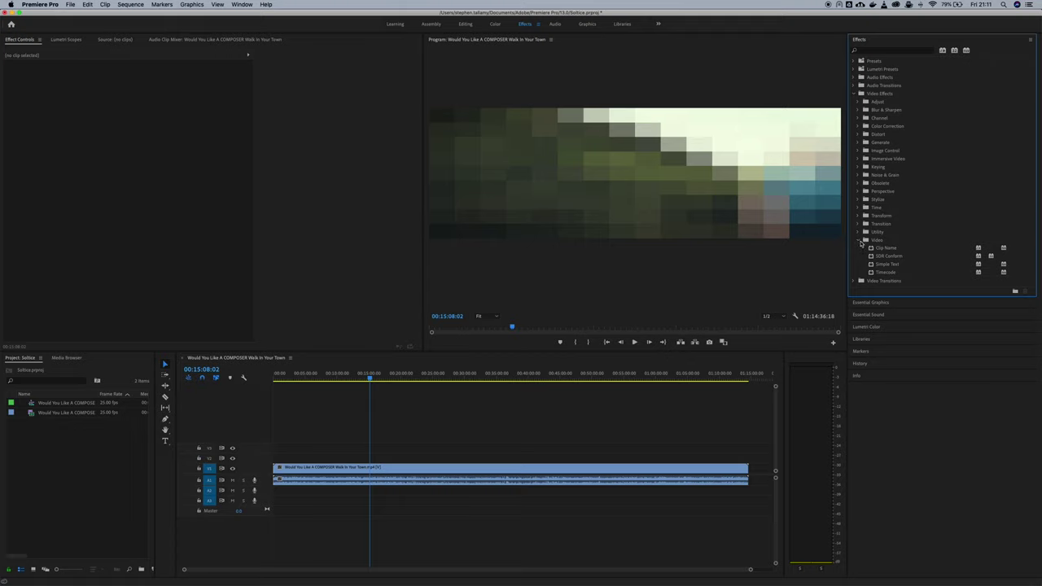
{"action": "left_click", "coordinate": [885, 274]}
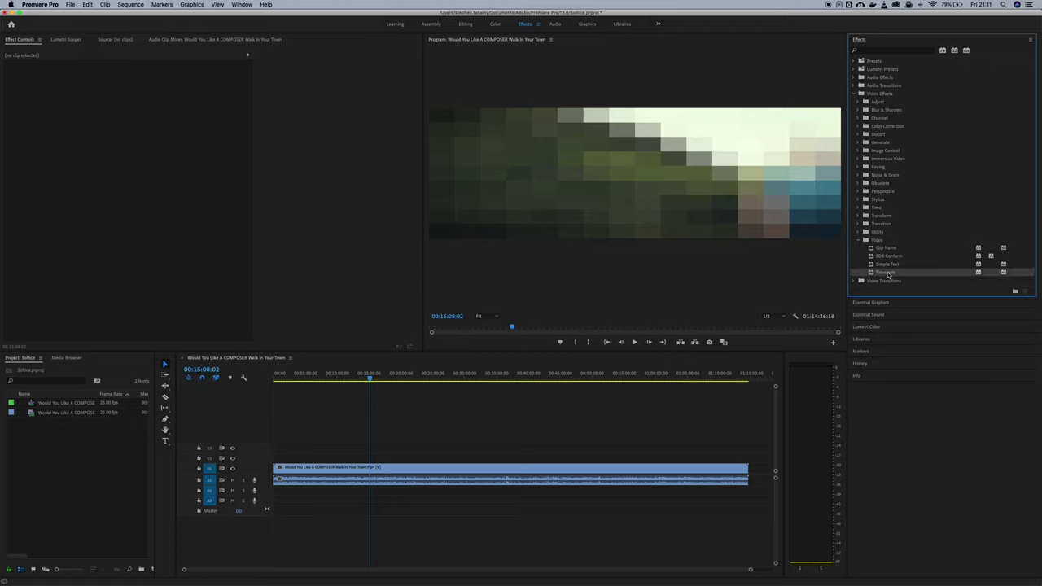
{"action": "left_click_drag", "start_coordinate": [758, 316], "coordinate": [518, 471]}
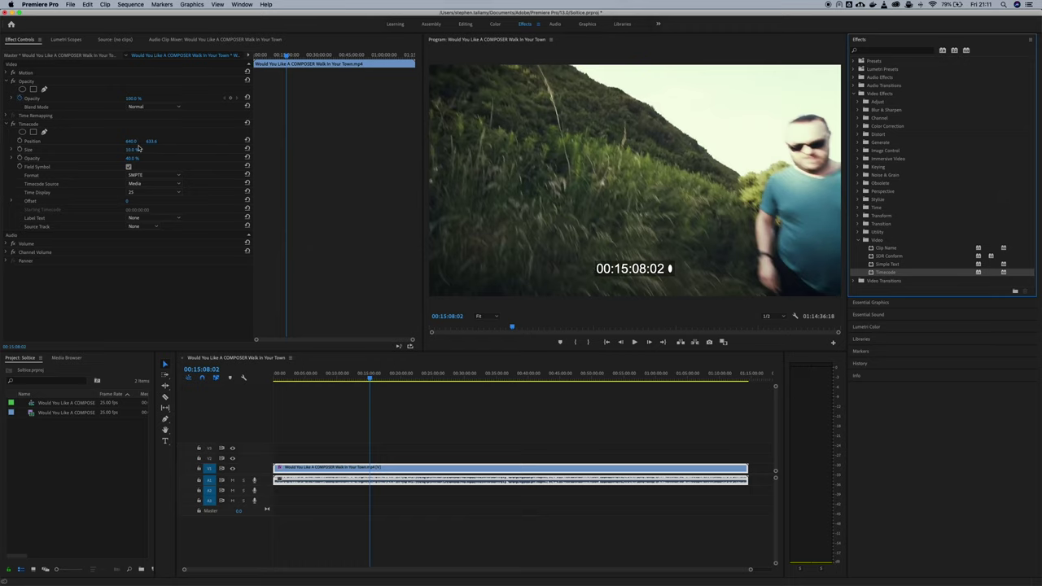
Step: Set the timecode overlay to 100% opacity, untick Field Symbol, and play to check
{"action": "left_click", "coordinate": [11, 158]}
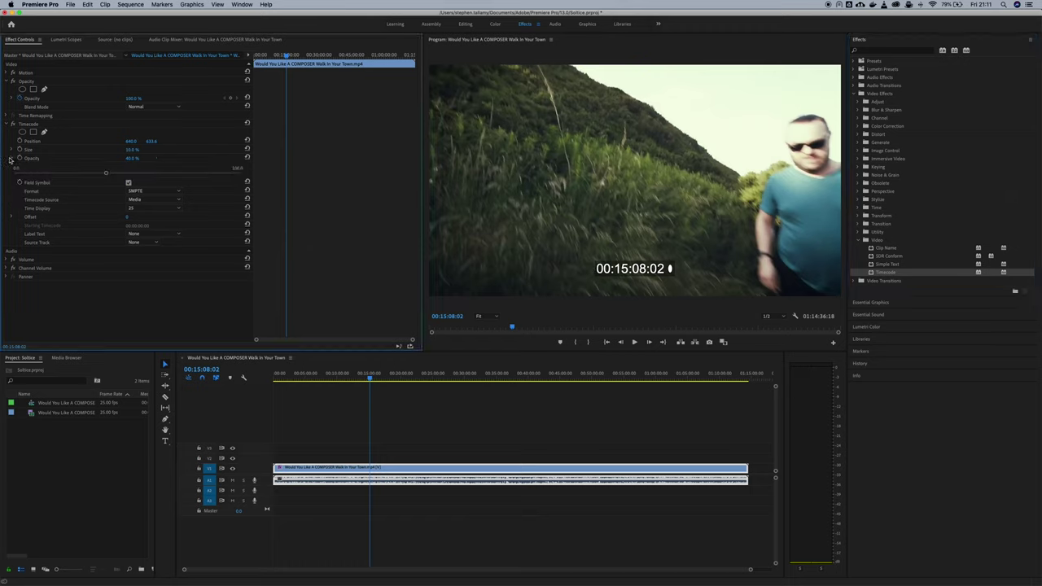
{"action": "left_click_drag", "start_coordinate": [109, 176], "coordinate": [242, 178]}
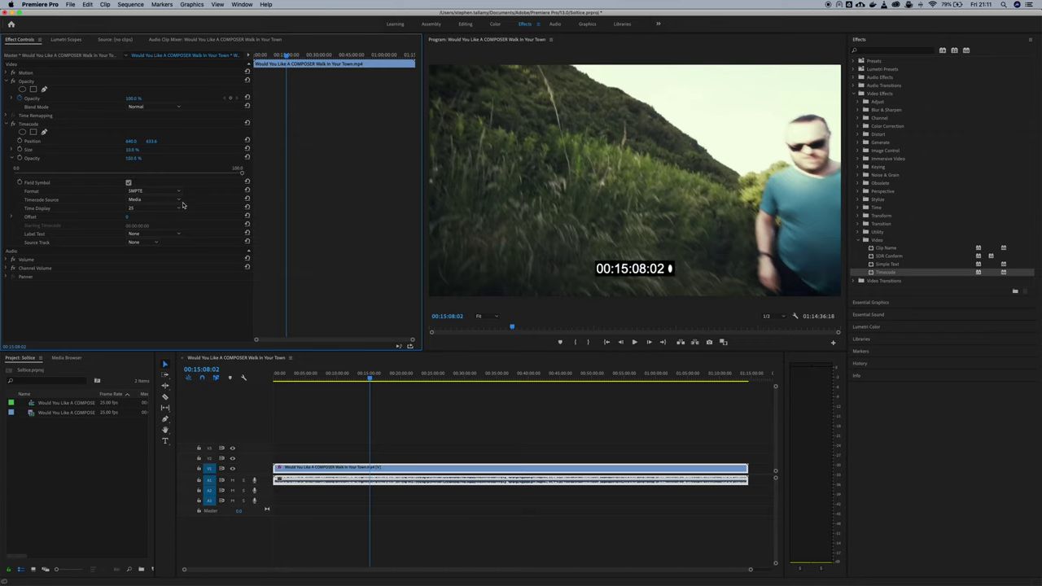
{"action": "left_click", "coordinate": [129, 182]}
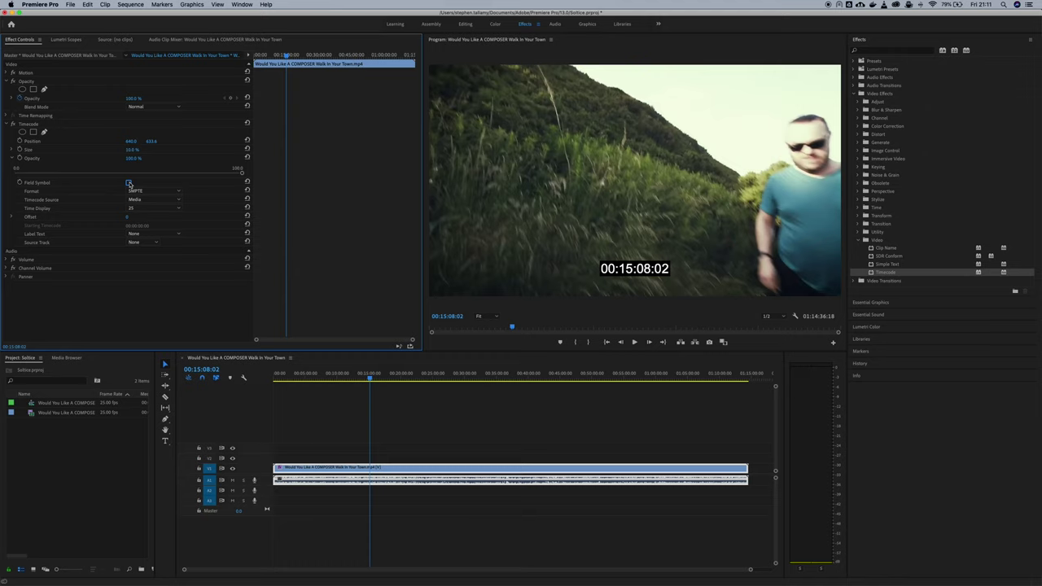
{"action": "left_click", "coordinate": [635, 342]}
{"action": "left_click", "coordinate": [634, 342]}
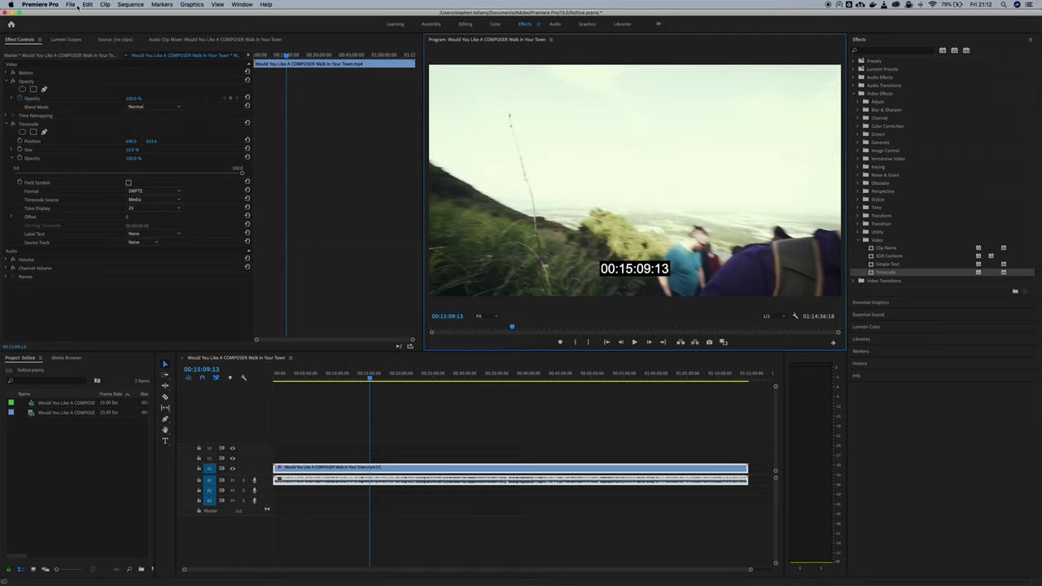
Step: Create a new Transparent Video item in the Project panel with default settings
{"action": "left_click", "coordinate": [335, 381]}
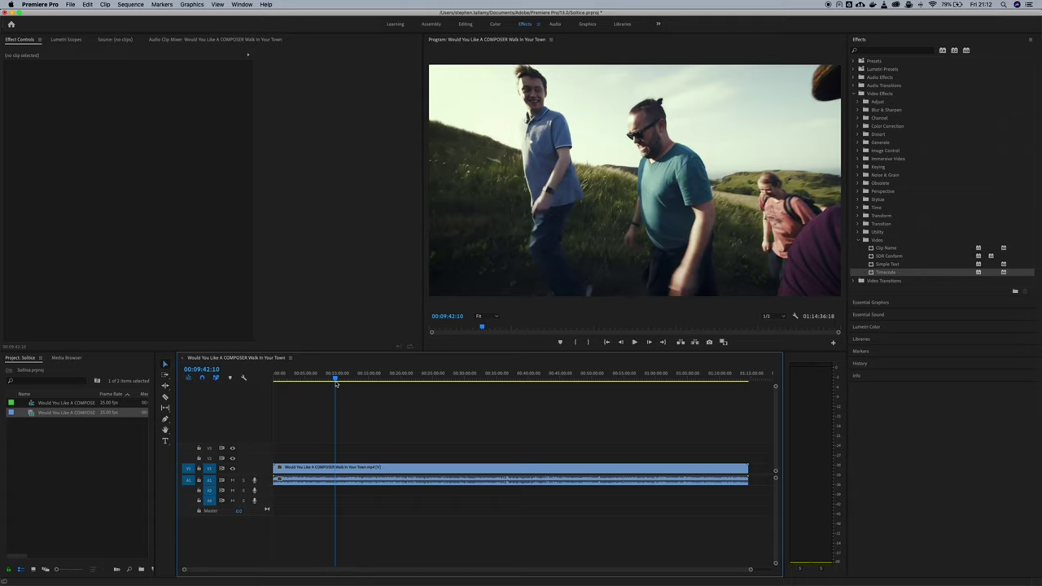
{"action": "right_click", "coordinate": [57, 437]}
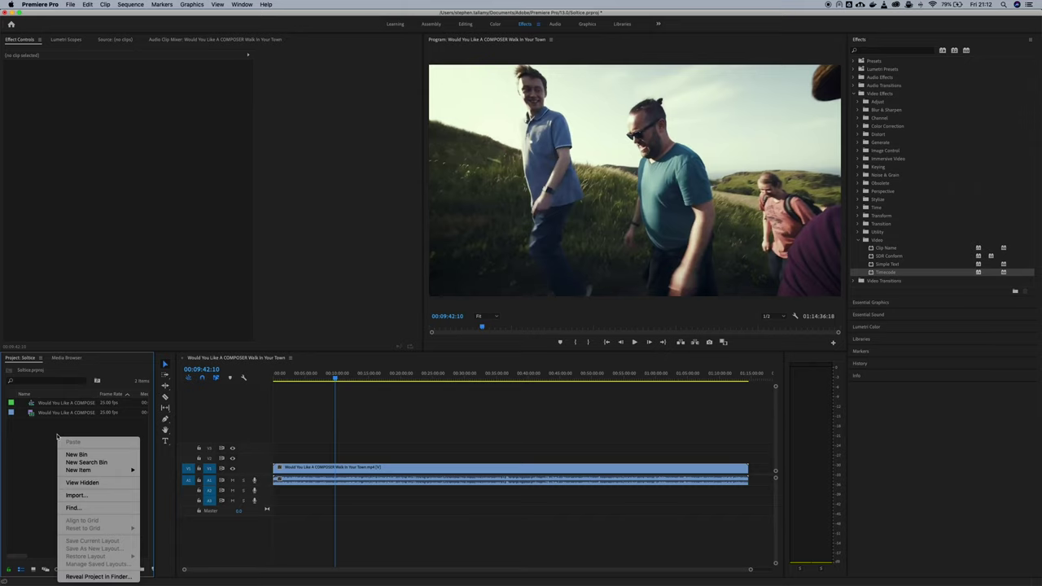
{"action": "mouse_move", "coordinate": [77, 472]}
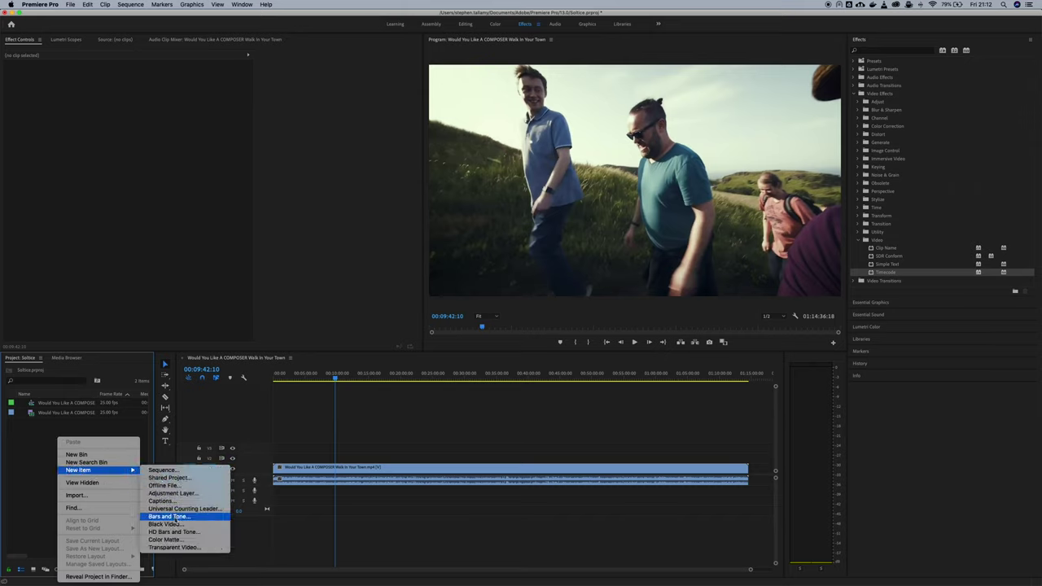
{"action": "left_click", "coordinate": [176, 547]}
{"action": "key", "text": "Return"}
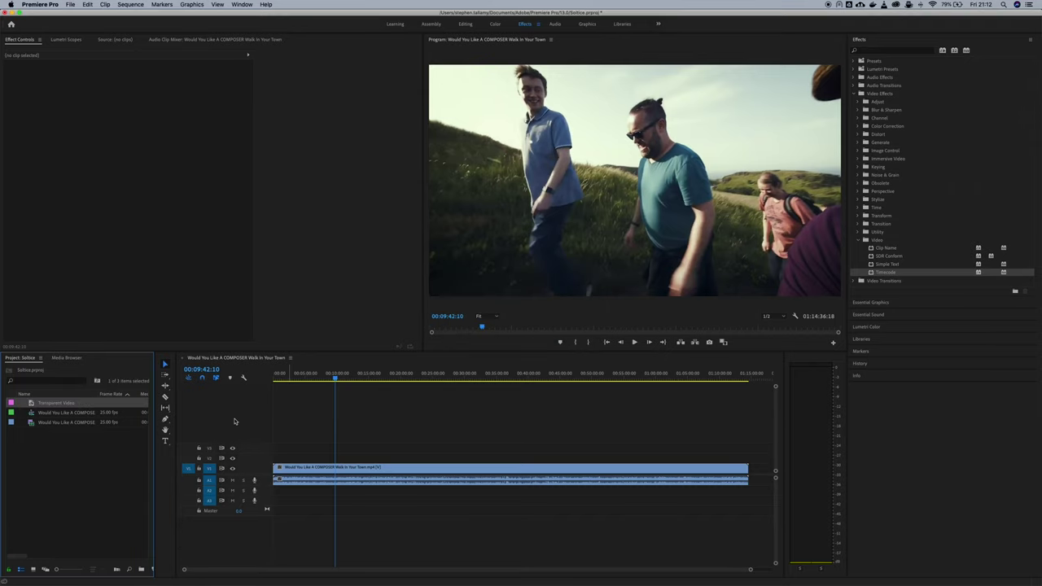
Step: Place the Transparent Video clip on V2 above the walk video at the sequence start
{"action": "left_click_drag", "start_coordinate": [75, 405], "coordinate": [277, 465]}
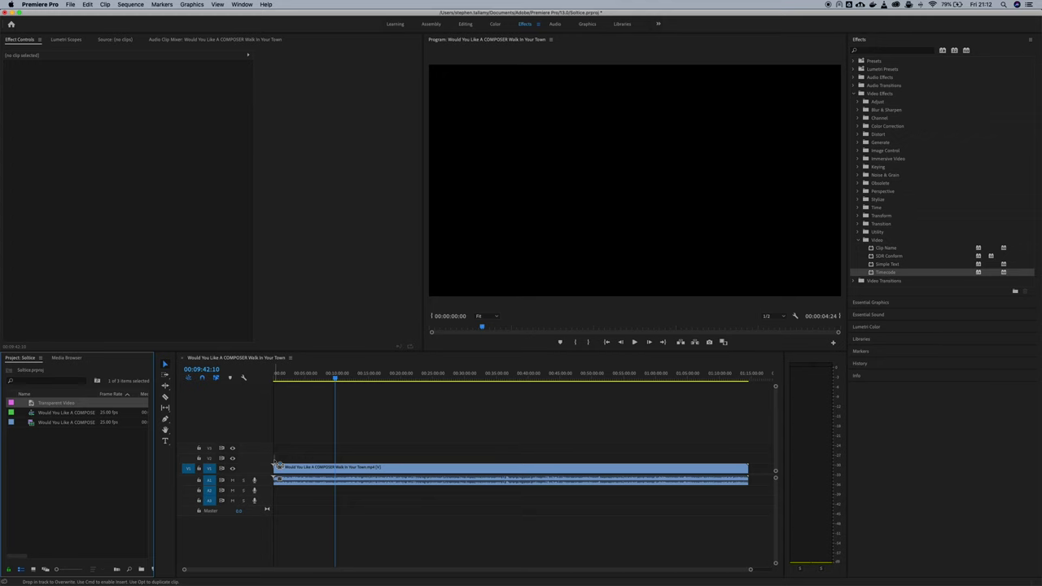
{"action": "left_click_drag", "start_coordinate": [277, 465], "coordinate": [277, 465]}
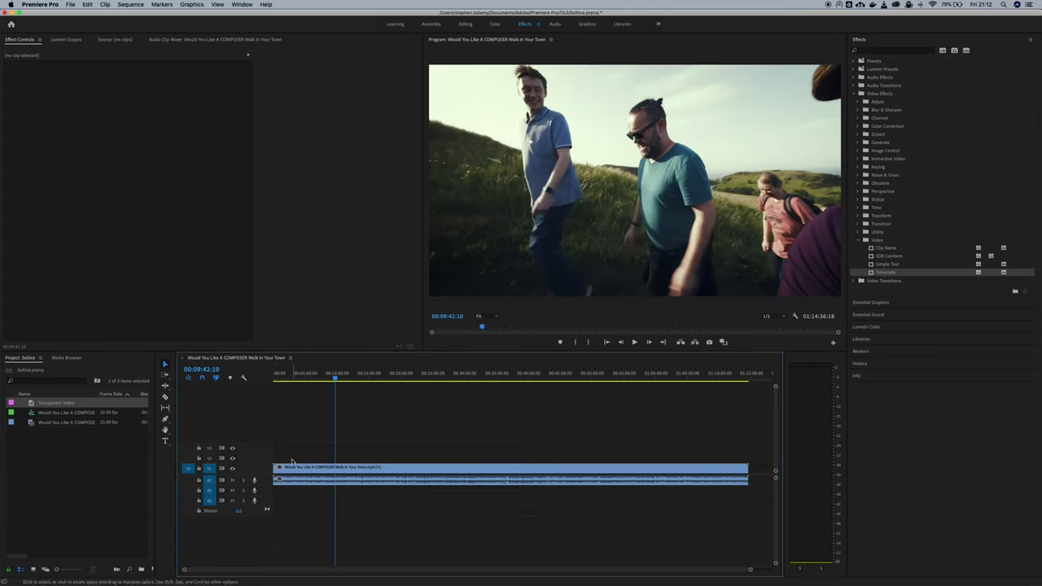
{"action": "left_click_drag", "start_coordinate": [292, 462], "coordinate": [295, 460]}
{"action": "left_click", "coordinate": [296, 459]}
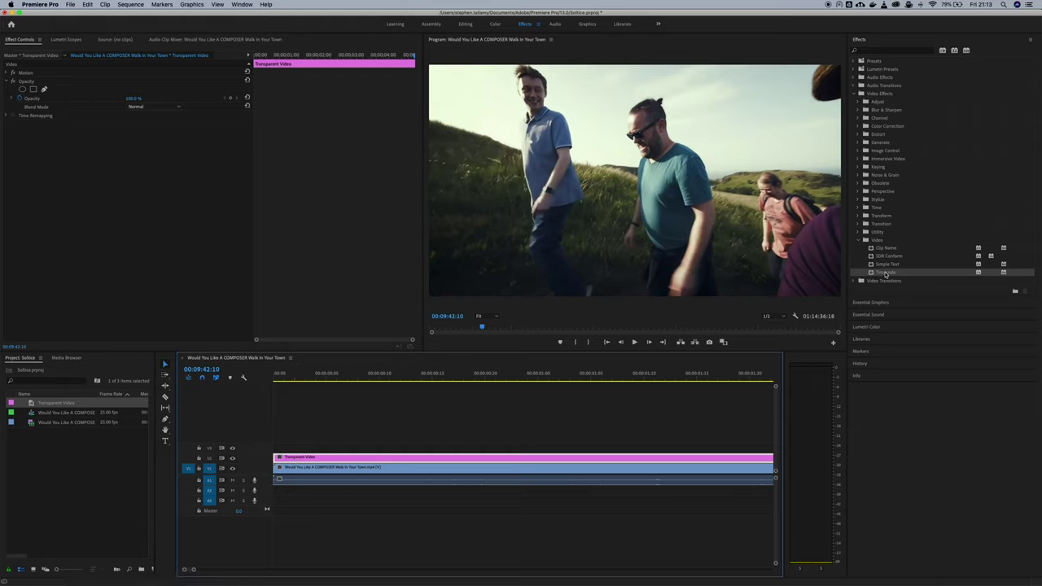
Step: Apply Timecode to the Transparent Video clip with 100% opacity and Field Symbol unticked
{"action": "left_click_drag", "start_coordinate": [886, 274], "coordinate": [620, 461]}
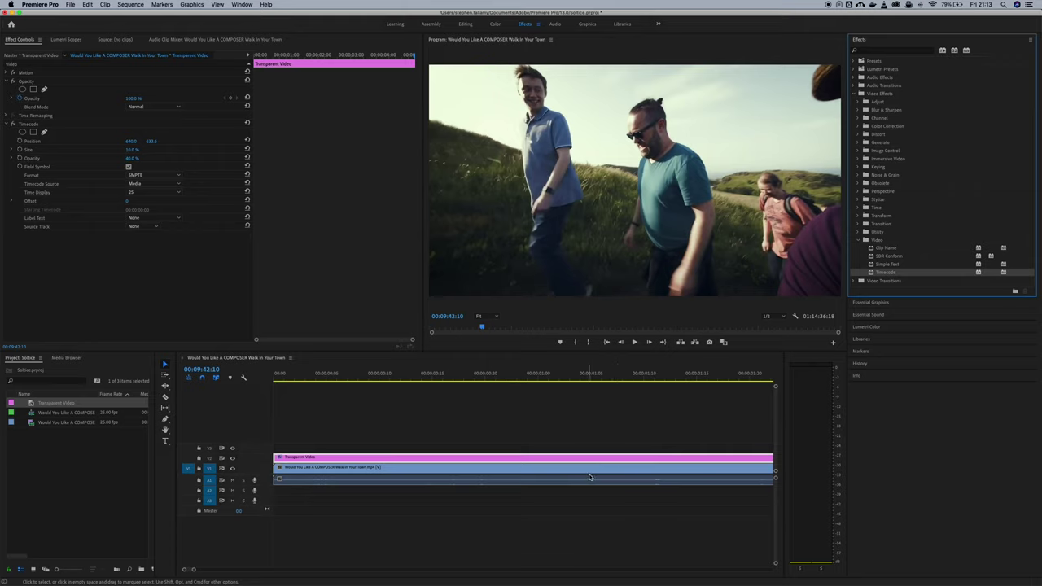
{"action": "left_click", "coordinate": [466, 377]}
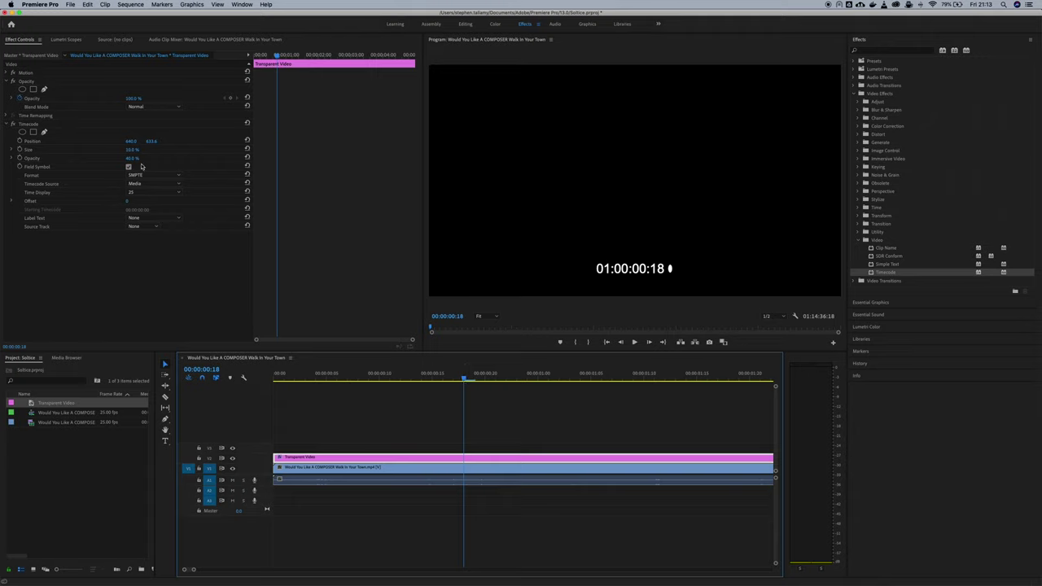
{"action": "left_click", "coordinate": [11, 158]}
{"action": "left_click", "coordinate": [242, 173]}
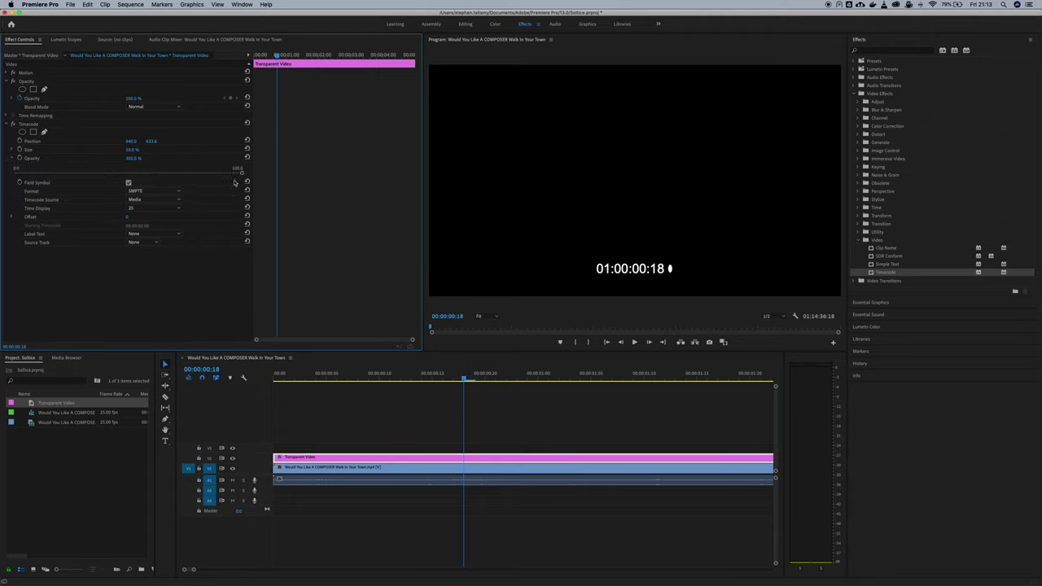
{"action": "left_click", "coordinate": [127, 183]}
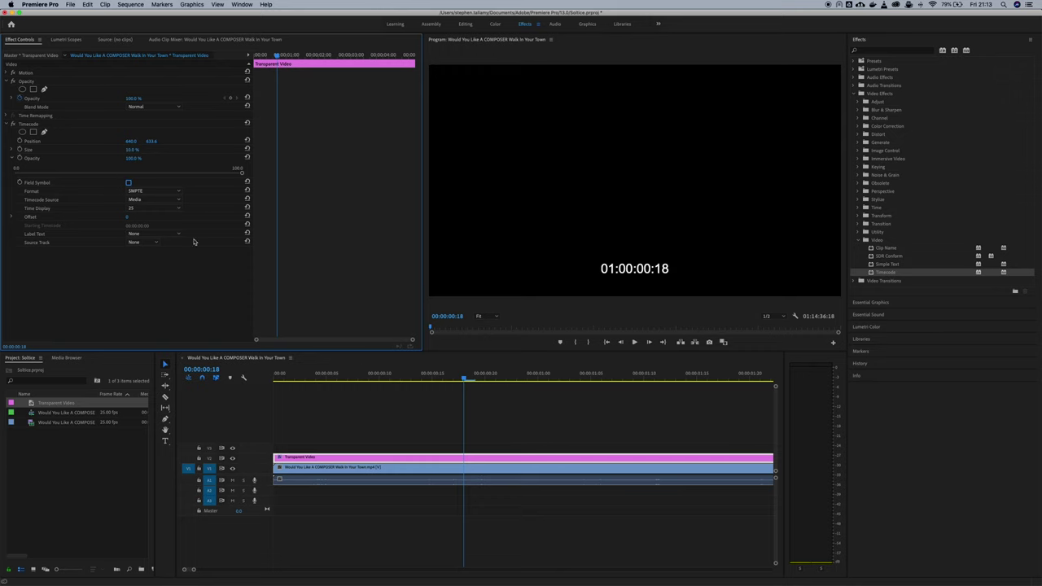
{"action": "left_click", "coordinate": [368, 379]}
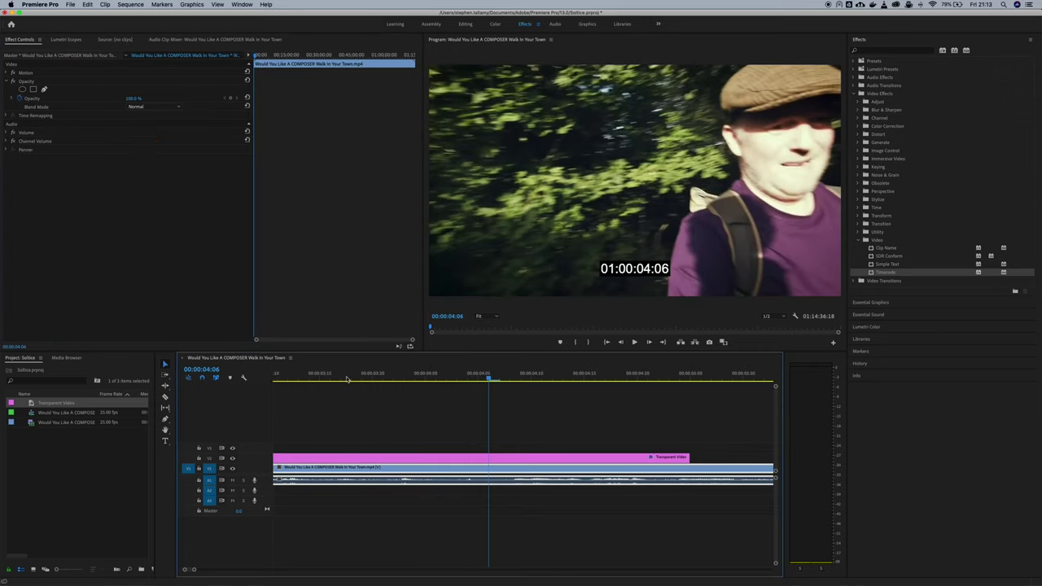
Step: Lengthen the Transparent Video clip by entering duration 151500 in Speed/Duration
{"action": "left_click", "coordinate": [588, 459]}
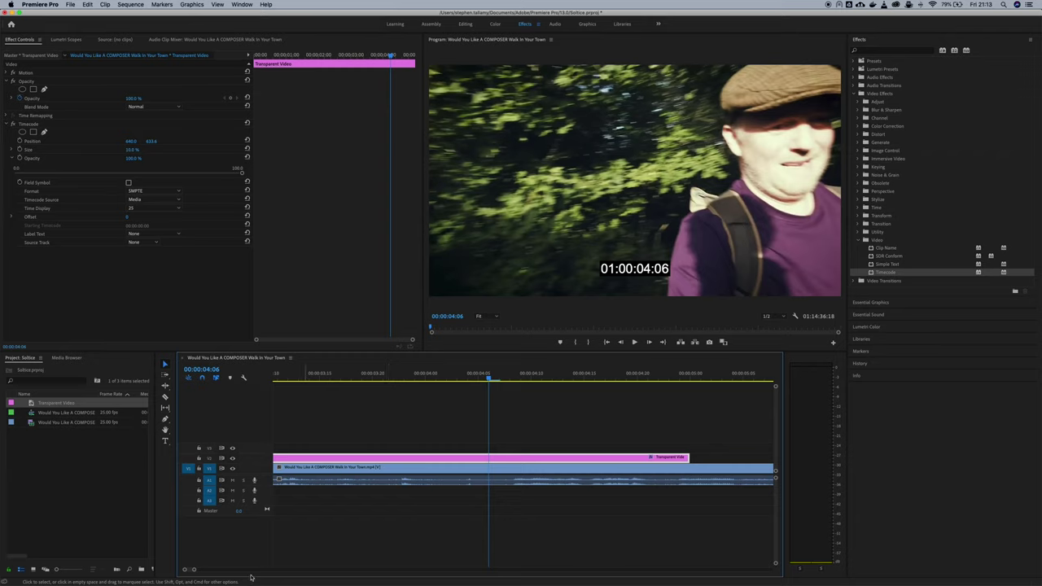
{"action": "left_click_drag", "start_coordinate": [198, 570], "coordinate": [256, 576]}
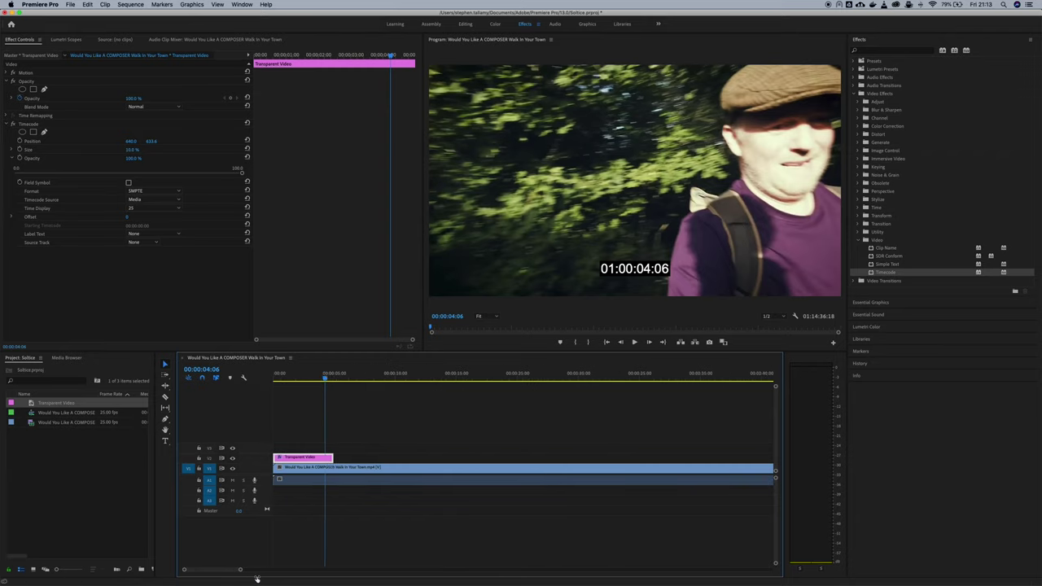
{"action": "right_click", "coordinate": [291, 458]}
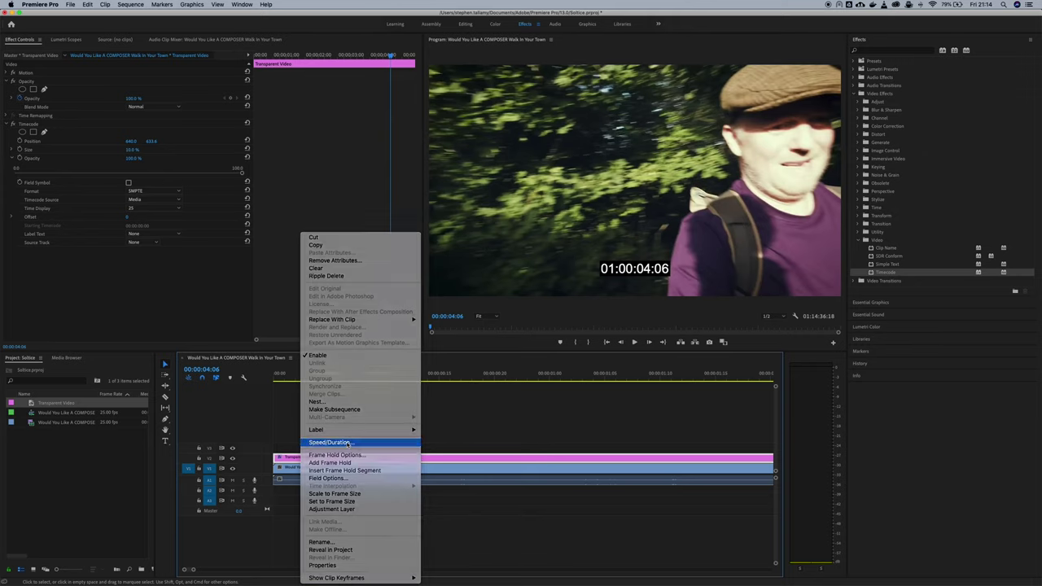
{"action": "left_click", "coordinate": [349, 443]}
{"action": "left_click", "coordinate": [522, 284]}
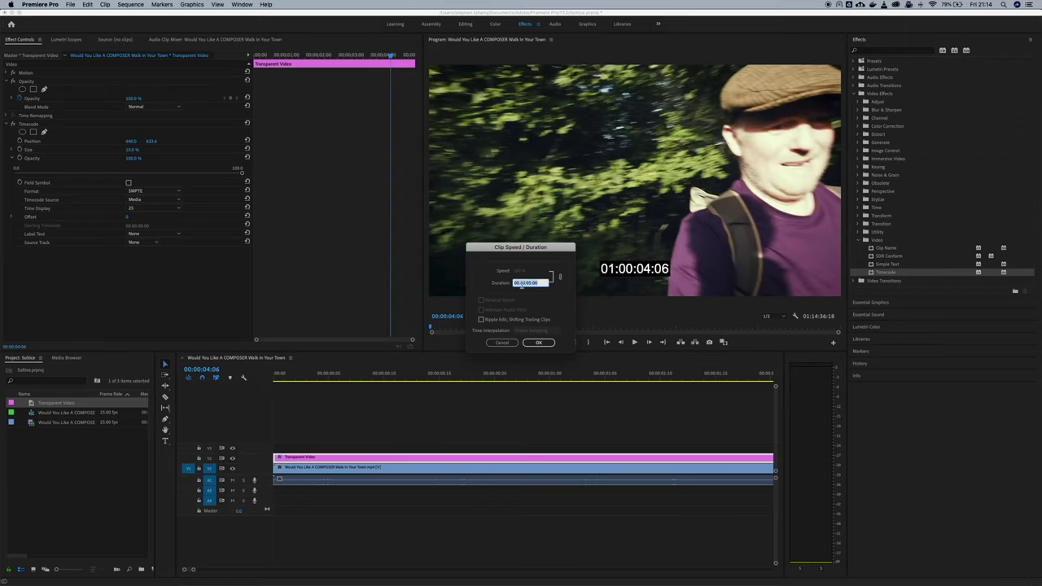
{"action": "type", "text": "151500"}
{"action": "key", "text": "Return"}
{"action": "left_click", "coordinate": [376, 378]}
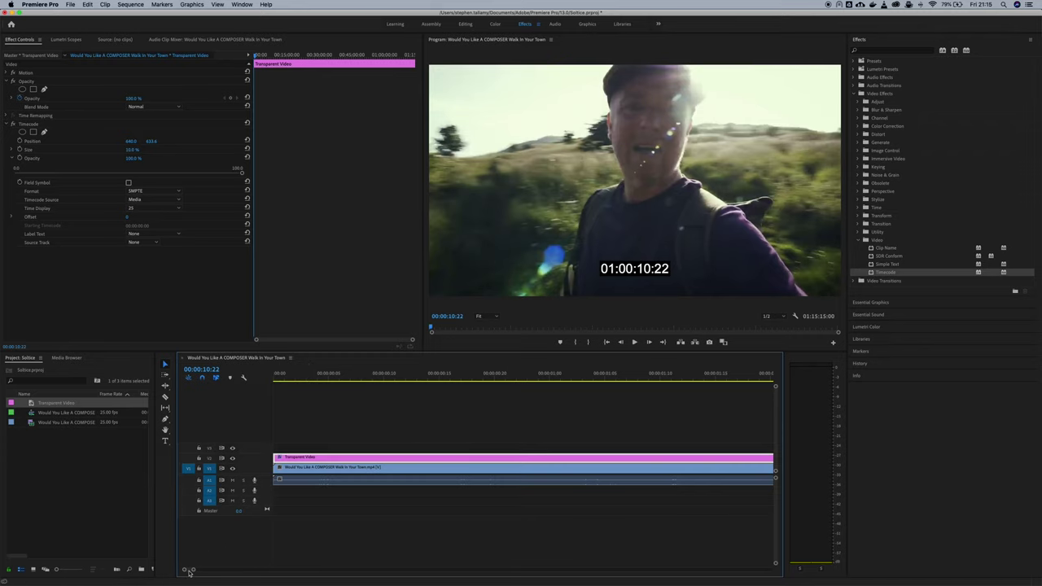
Step: Scrub later in the sequence to check the timecode overlay on the lengthened clip
{"action": "left_click_drag", "start_coordinate": [189, 570], "coordinate": [679, 570]}
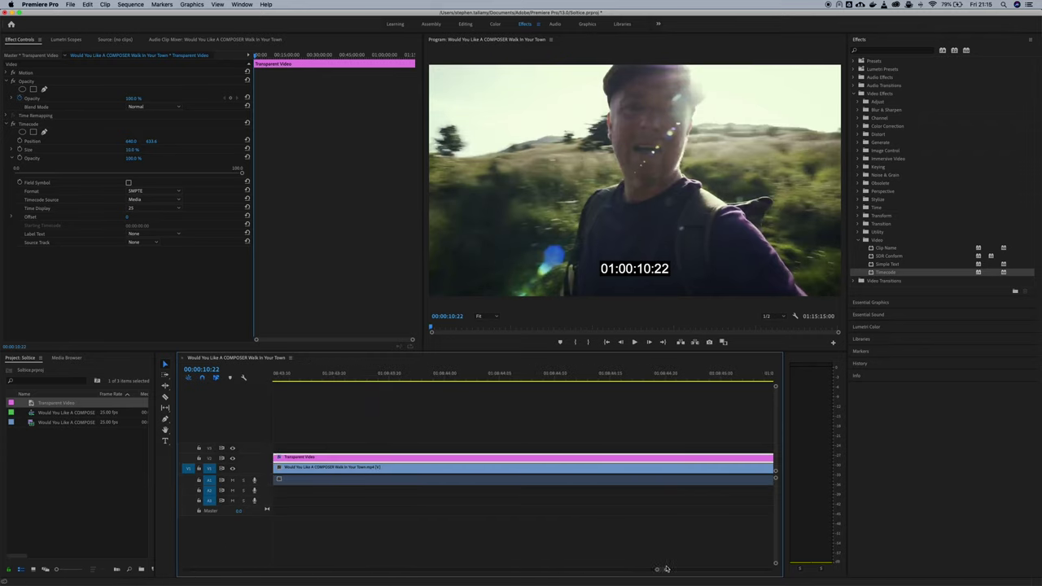
{"action": "left_click", "coordinate": [393, 377]}
{"action": "left_click_drag", "start_coordinate": [401, 377], "coordinate": [483, 375]}
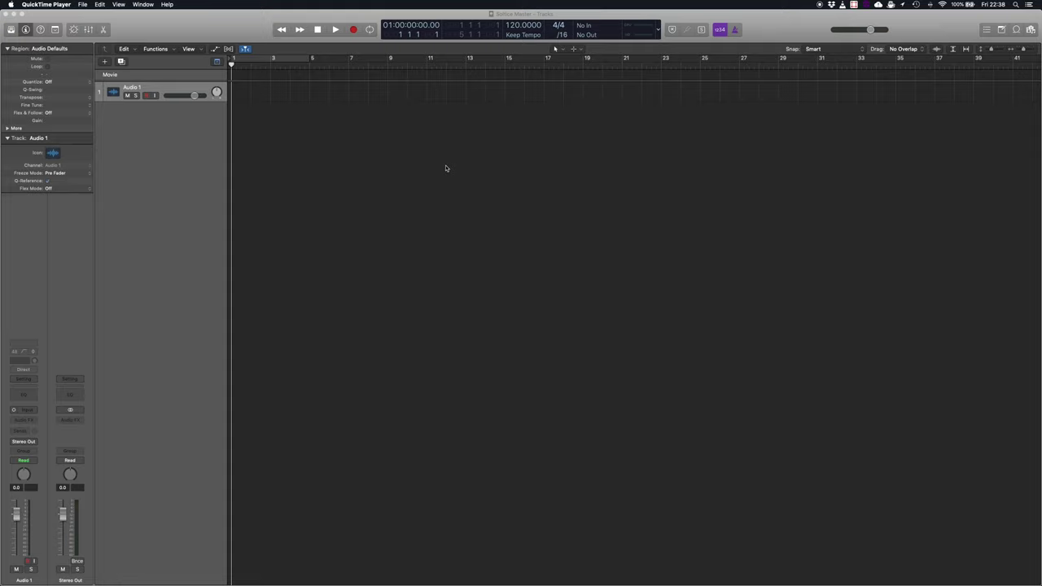
Step: Add Soltice - BIT.mp4 to the Movie track with its audio extracted, then scrub to check its timecode
{"action": "left_click", "coordinate": [446, 169]}
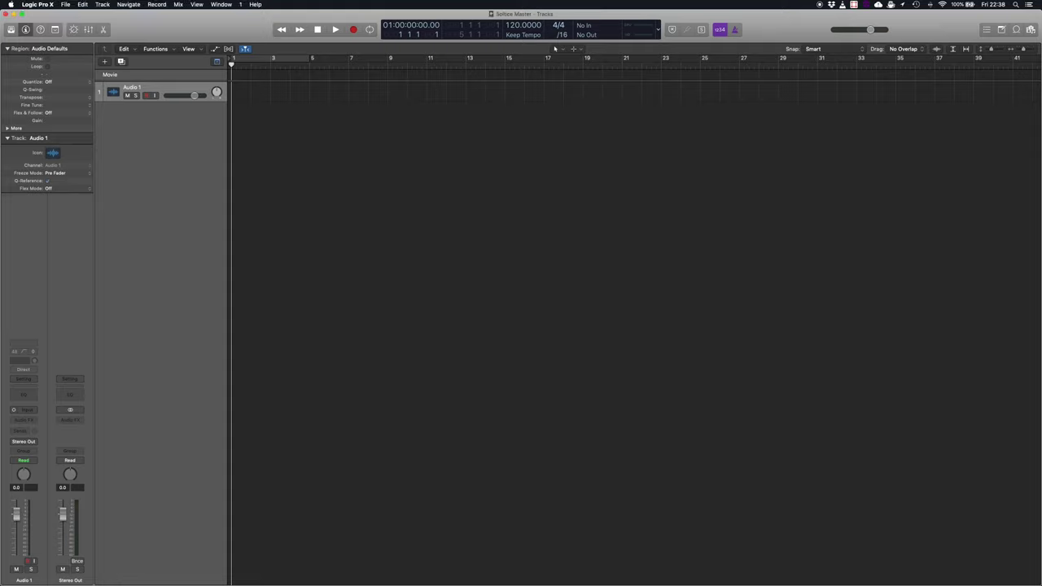
{"action": "left_click_drag", "start_coordinate": [244, 90], "coordinate": [230, 104]}
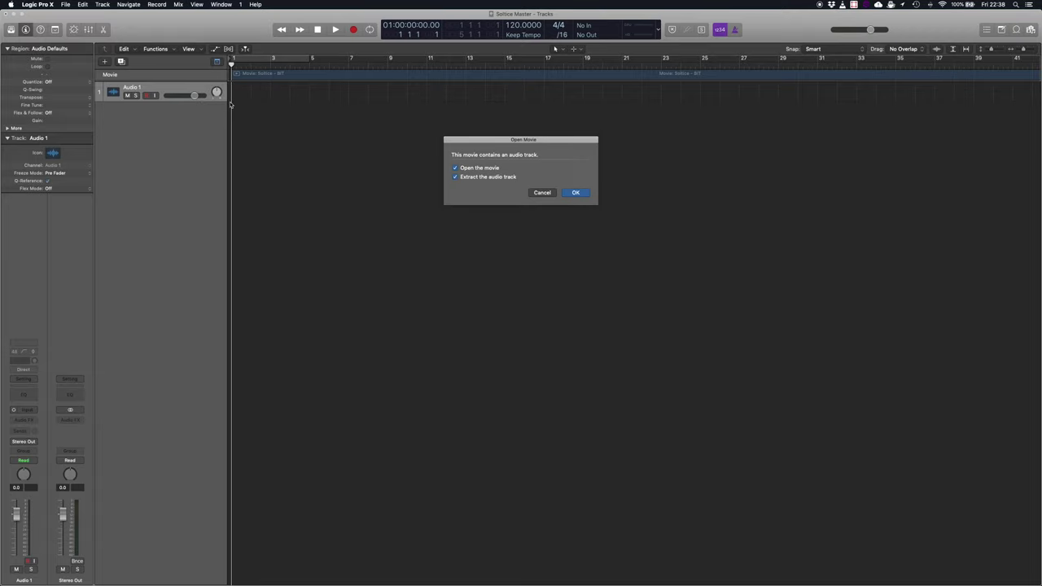
{"action": "key", "text": "Return"}
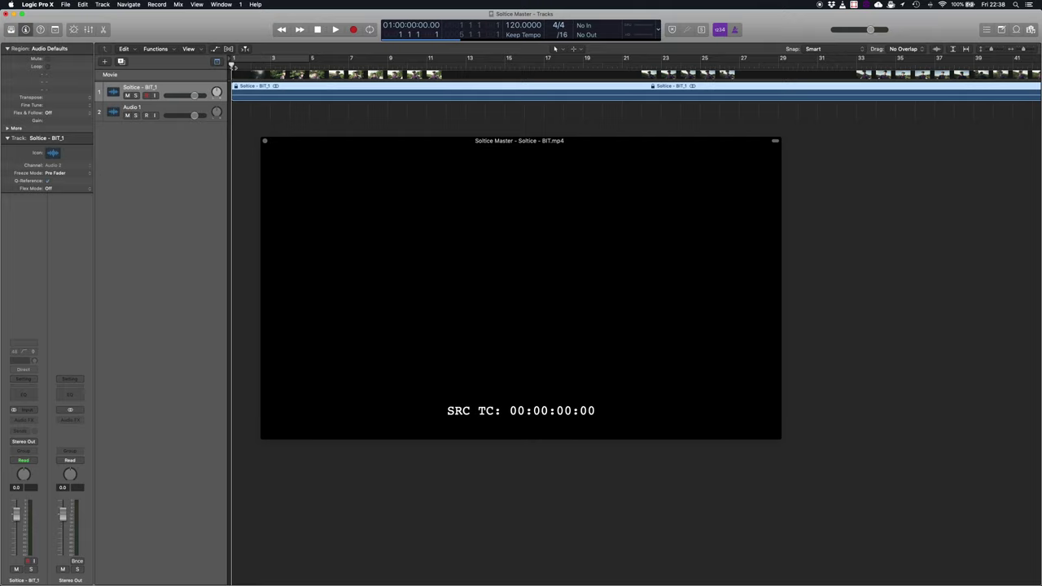
{"action": "left_click", "coordinate": [272, 61]}
{"action": "left_click_drag", "start_coordinate": [272, 61], "coordinate": [417, 64]}
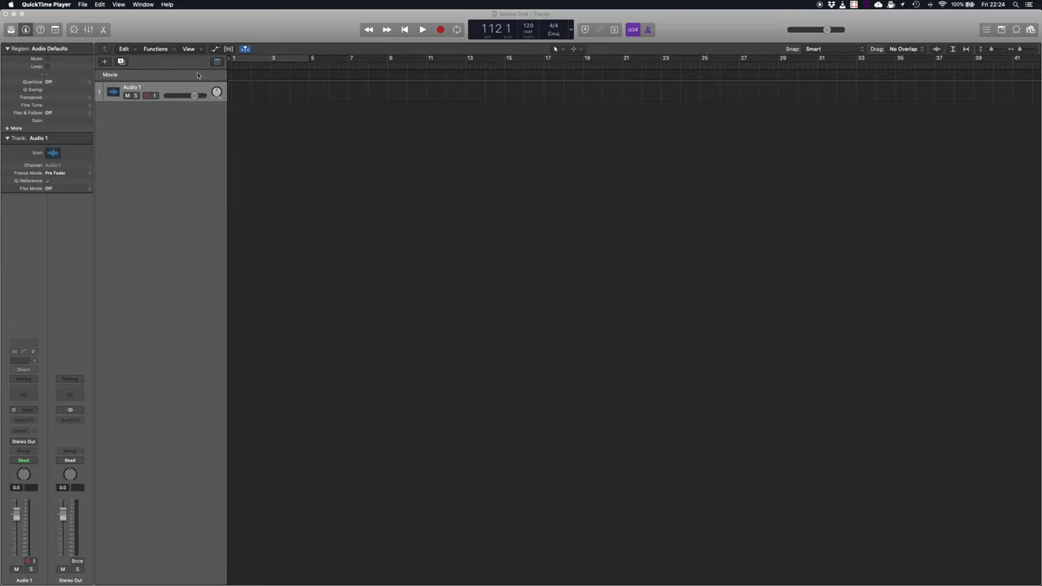
Step: Set Synchronization Bar Position to 5 1 1 1 at SMPTE 01:00:00:00, then show the Tempo list
{"action": "left_click", "coordinate": [164, 31]}
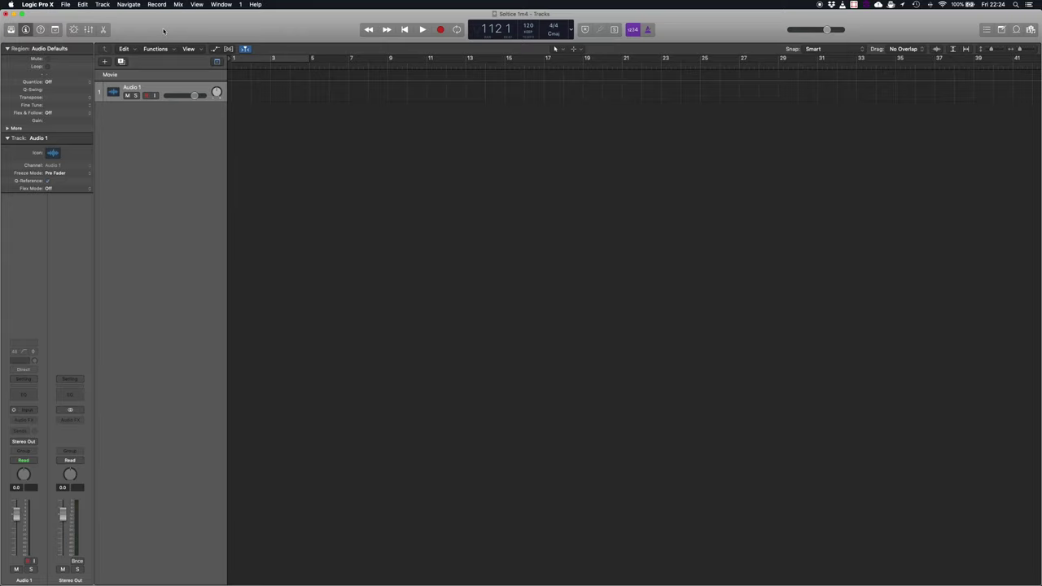
{"action": "left_click", "coordinate": [66, 5]}
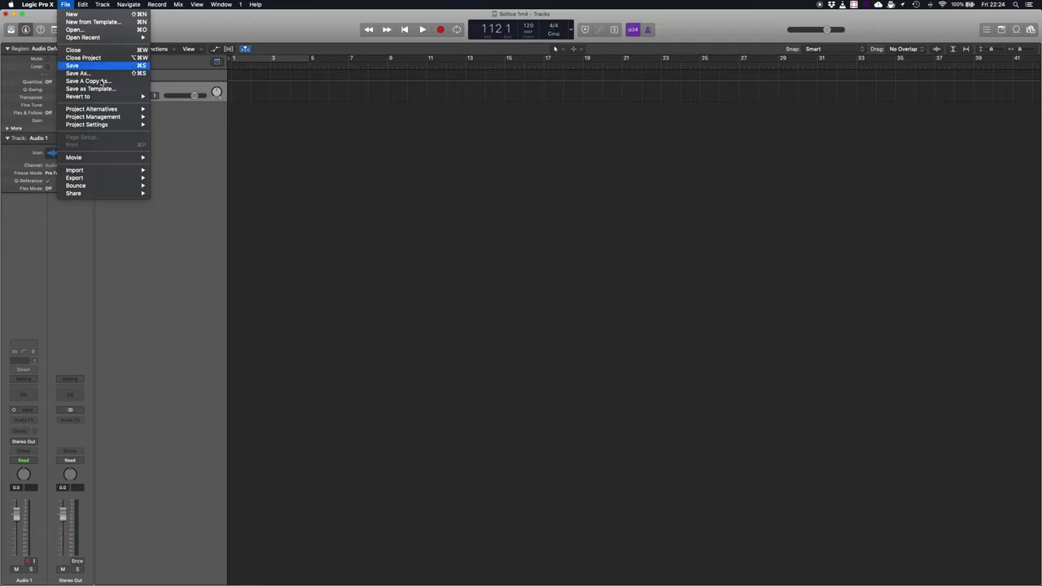
{"action": "mouse_move", "coordinate": [106, 125]}
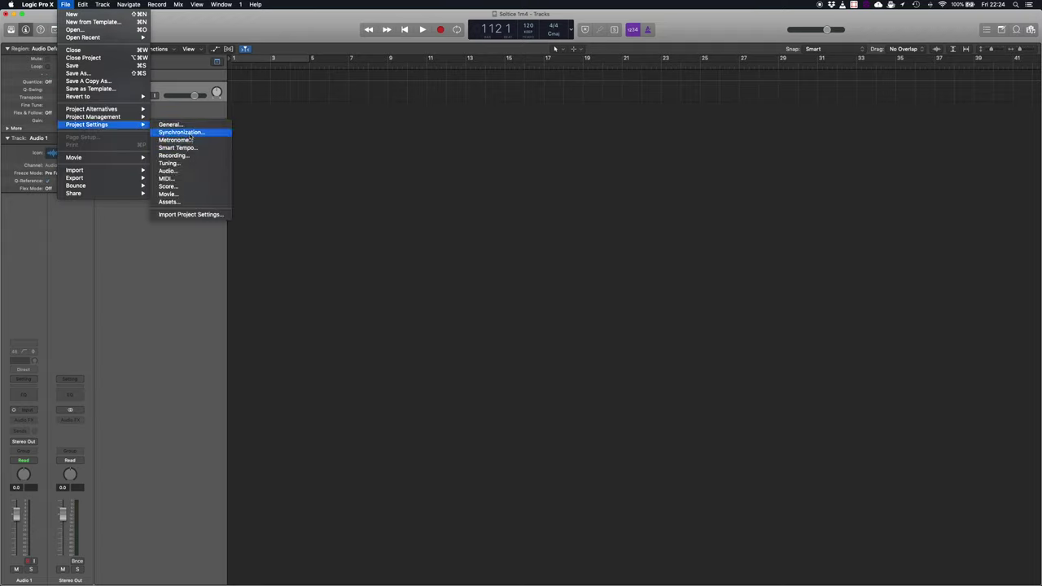
{"action": "left_click", "coordinate": [181, 132]}
{"action": "left_click", "coordinate": [351, 390]}
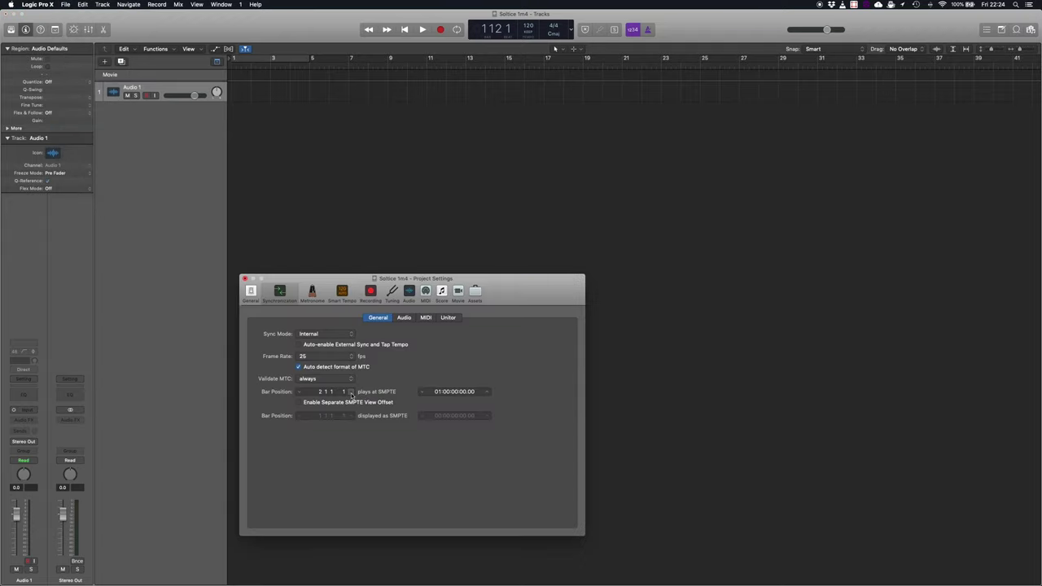
{"action": "left_click", "coordinate": [351, 391]}
{"action": "left_click", "coordinate": [350, 391]}
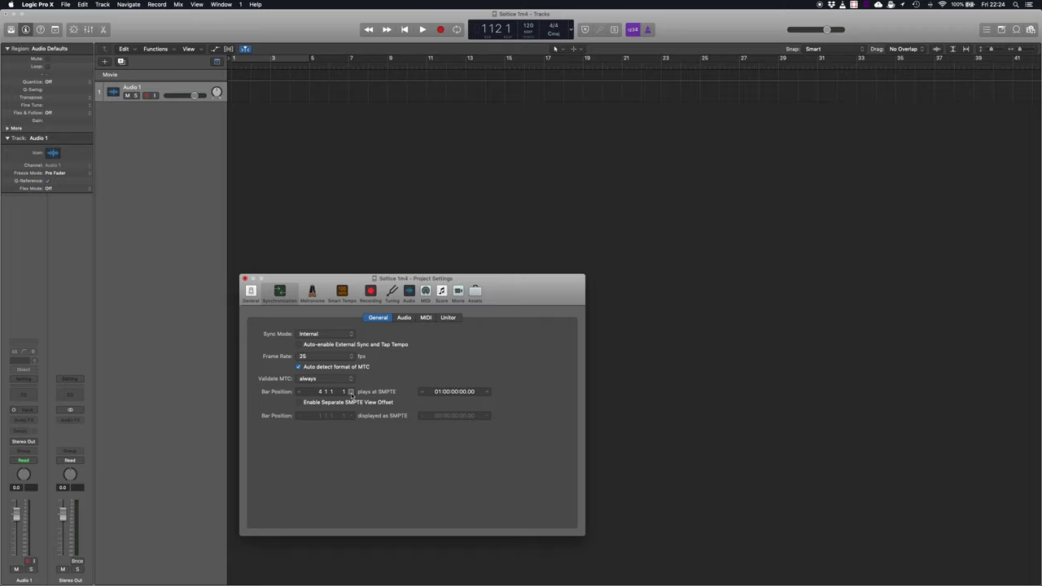
{"action": "left_click", "coordinate": [245, 278]}
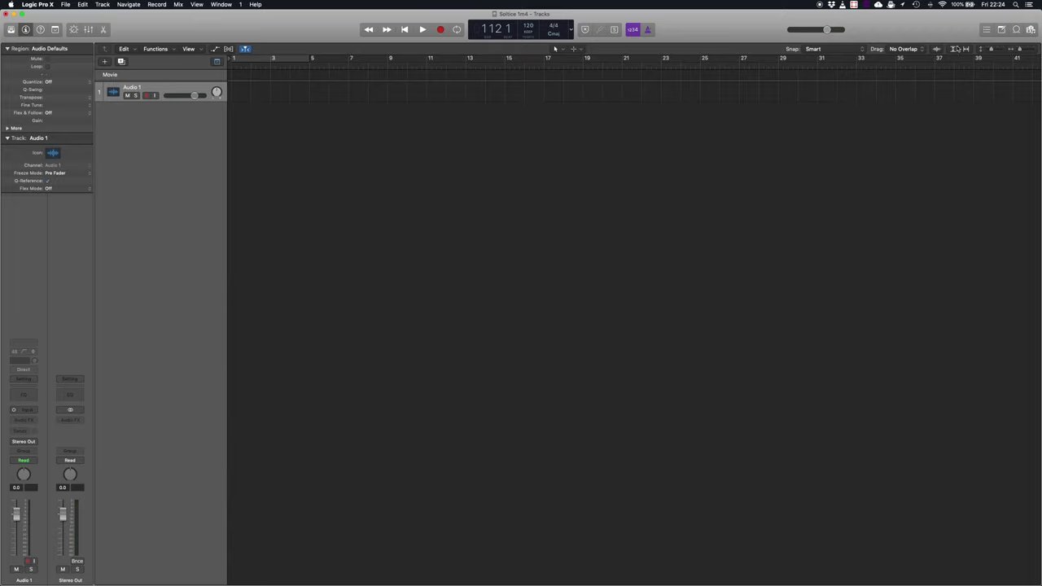
{"action": "left_click", "coordinate": [986, 30]}
{"action": "left_click", "coordinate": [963, 48]}
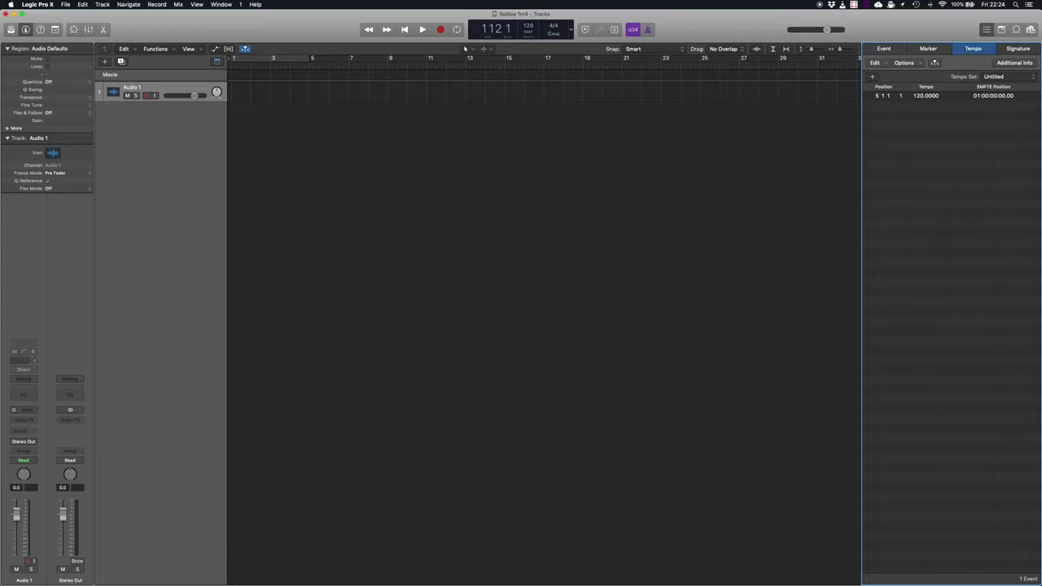
Step: Import Soltice - BIT.mp4 with its audio and set the LCD to Custom to show SMPTE timecode
{"action": "left_click_drag", "start_coordinate": [0, 190], "coordinate": [311, 178]}
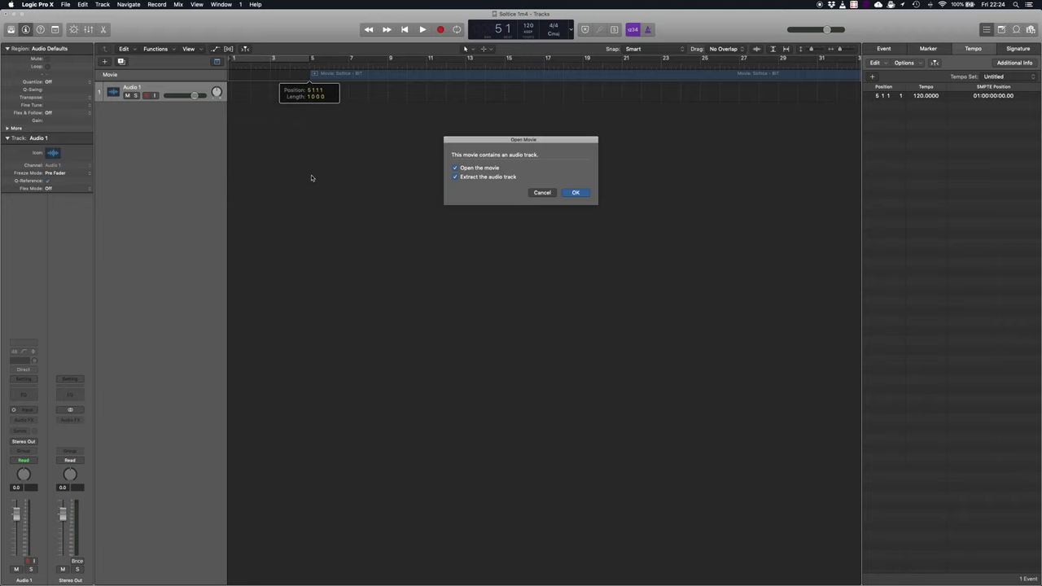
{"action": "left_click", "coordinate": [575, 192]}
{"action": "left_click", "coordinate": [571, 29]}
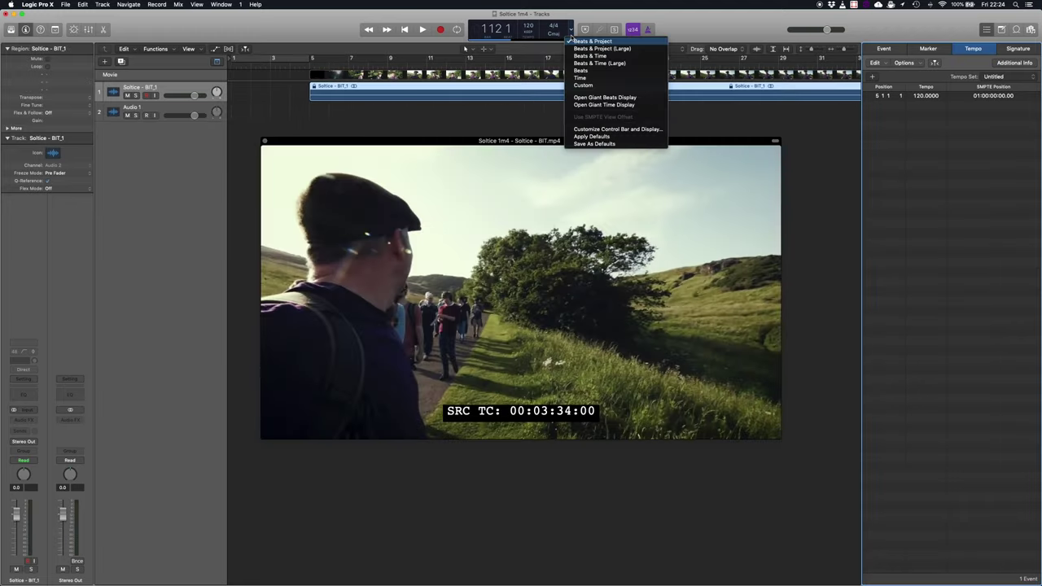
{"action": "left_click", "coordinate": [583, 84]}
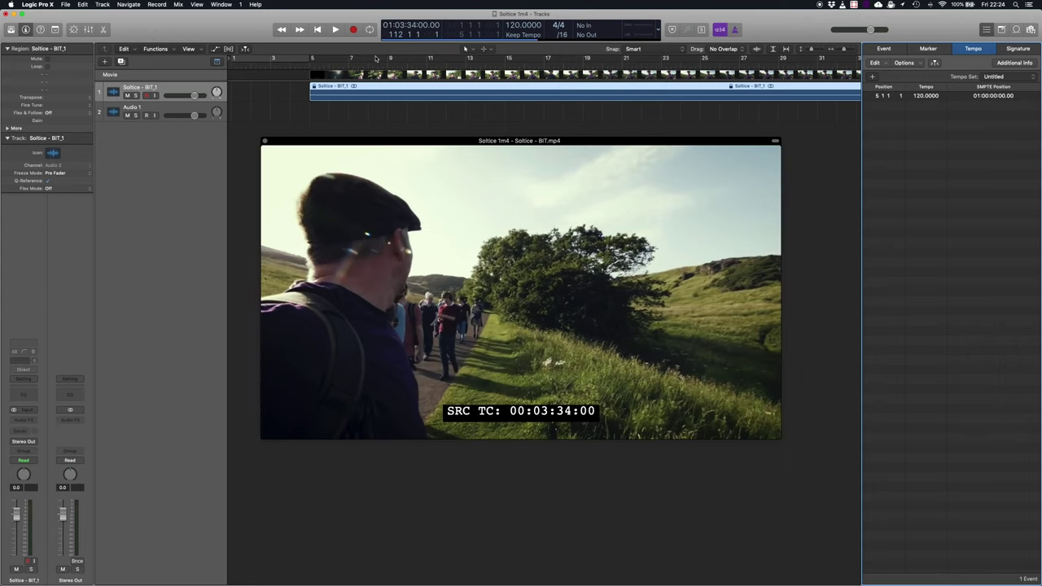
{"action": "left_click_drag", "start_coordinate": [311, 65], "coordinate": [388, 65]}
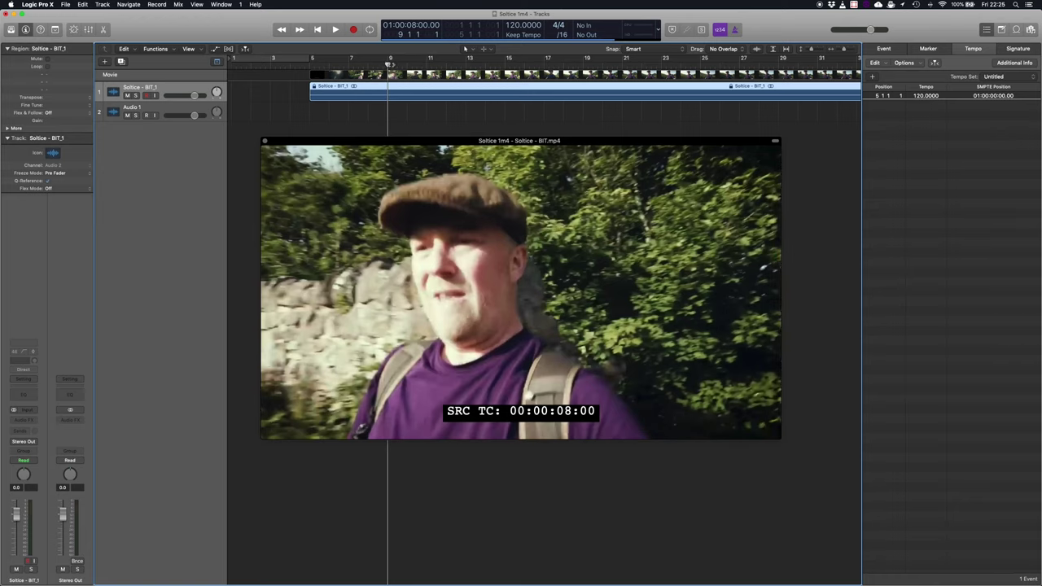
Step: Drag the playhead further until the movie's source timecode reads 00:20:00:00
{"action": "left_click_drag", "start_coordinate": [389, 65], "coordinate": [432, 66]}
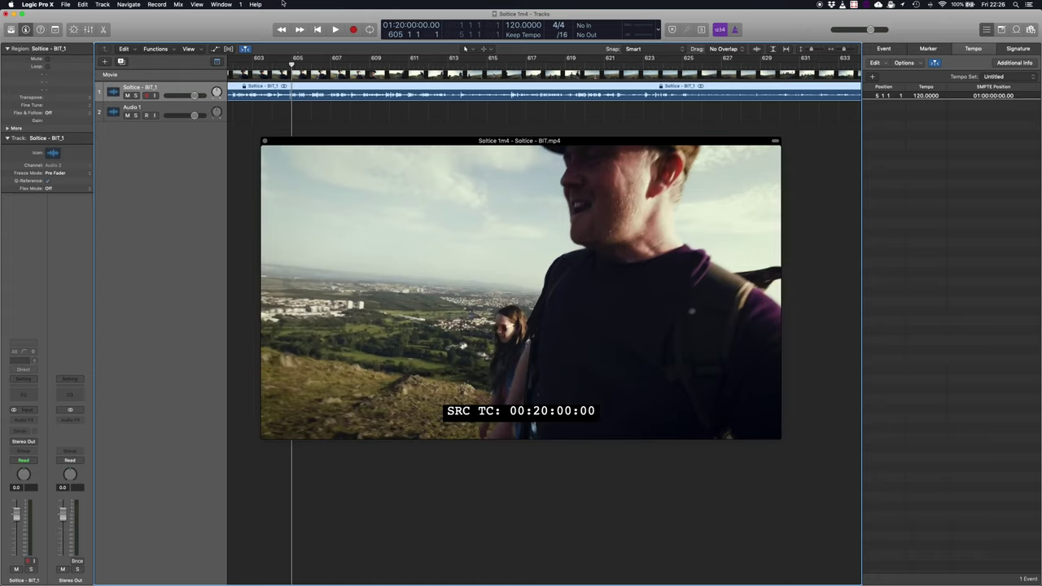
Step: Raise the Synchronization start timecode so bar 5 sits at 01:20:00:00, and put the playhead there
{"action": "left_click", "coordinate": [65, 4]}
{"action": "mouse_move", "coordinate": [98, 123]}
{"action": "left_click", "coordinate": [178, 135]}
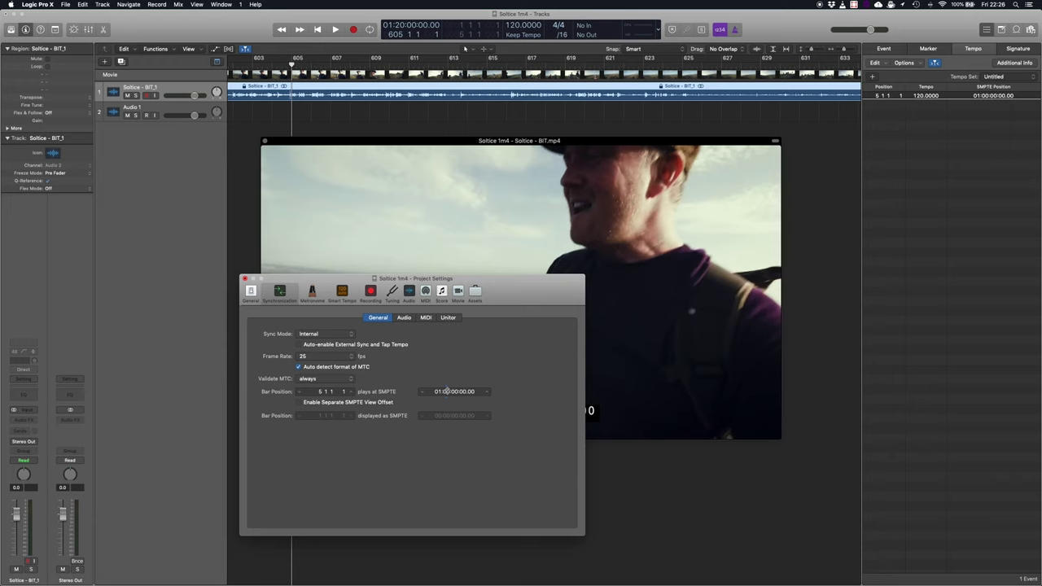
{"action": "left_click_drag", "start_coordinate": [446, 392], "coordinate": [446, 384]}
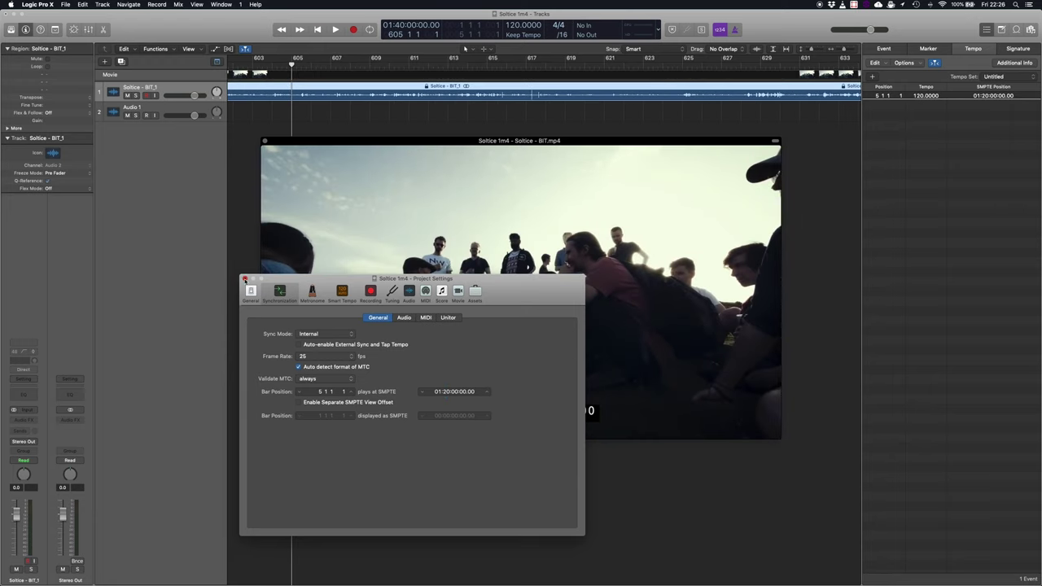
{"action": "key", "text": "super+w"}
{"action": "key", "text": "Return"}
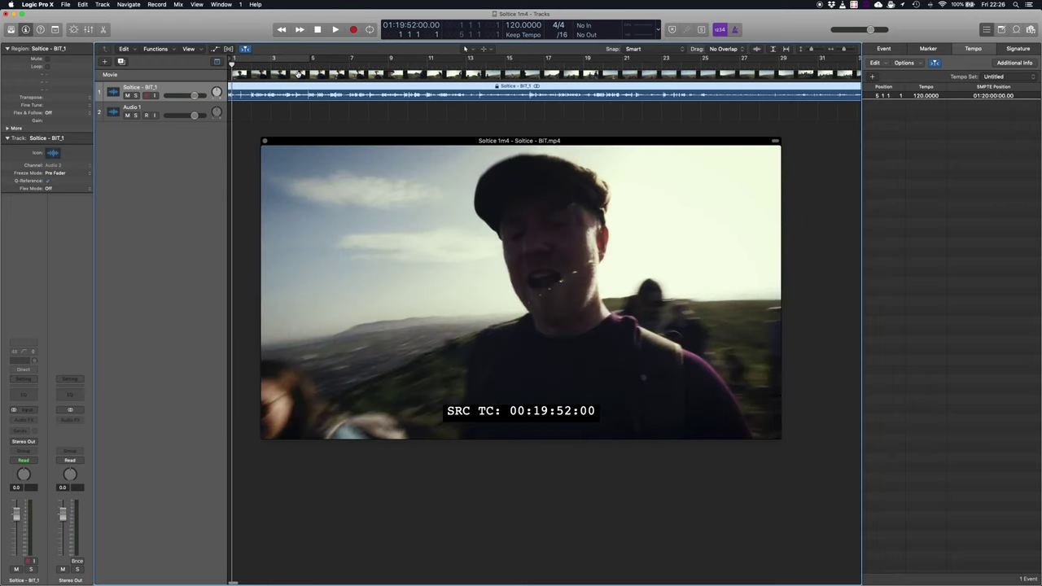
{"action": "left_click", "coordinate": [311, 64]}
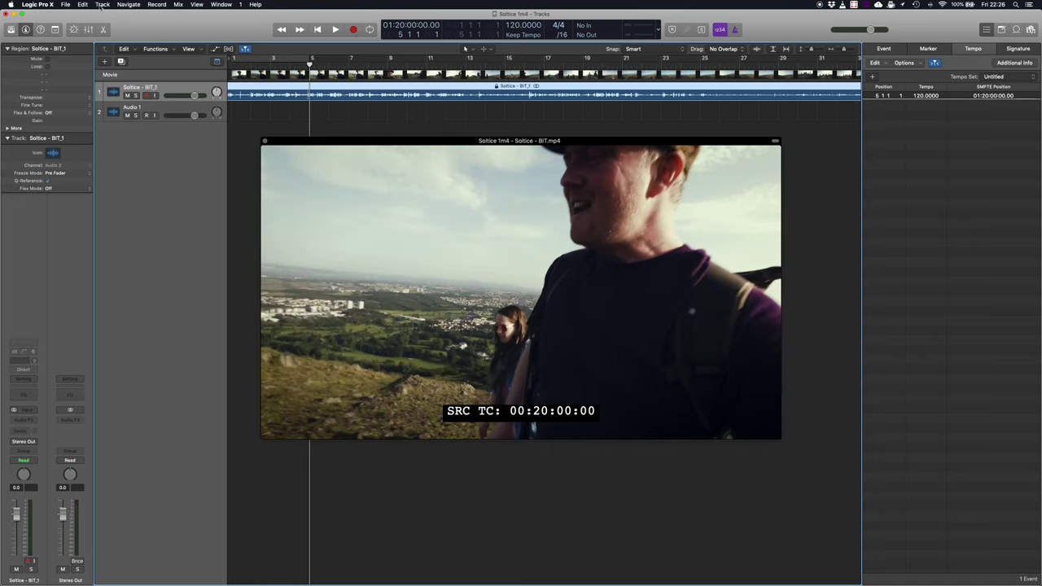
Step: Add an Inst 1 track with Spitfire LABS Soft Piano and record a piano part from 01:20:00:00
{"action": "left_click", "coordinate": [101, 4]}
{"action": "left_click", "coordinate": [130, 29]}
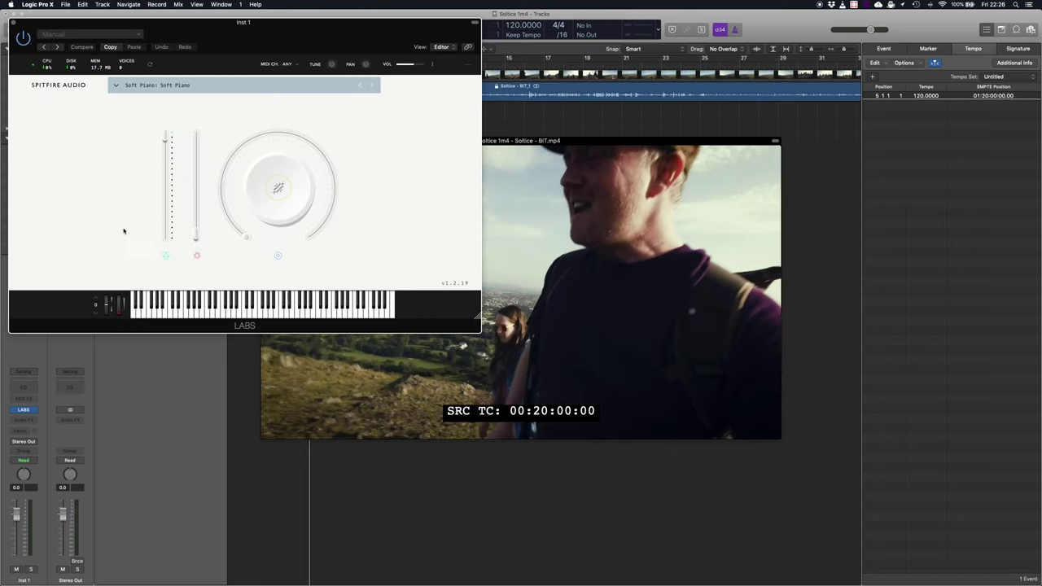
{"action": "left_click", "coordinate": [14, 23]}
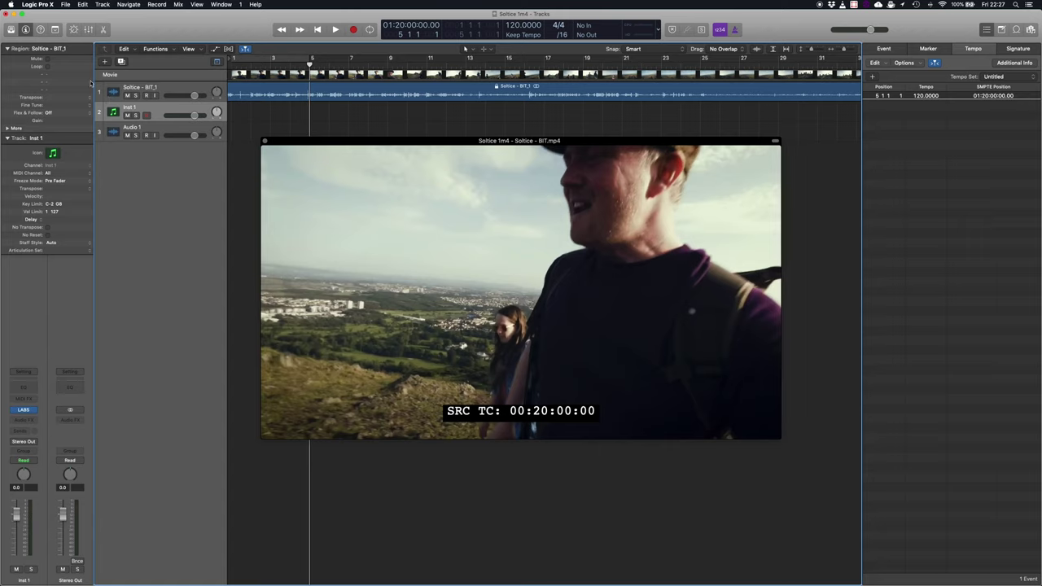
{"action": "key", "text": "r"}
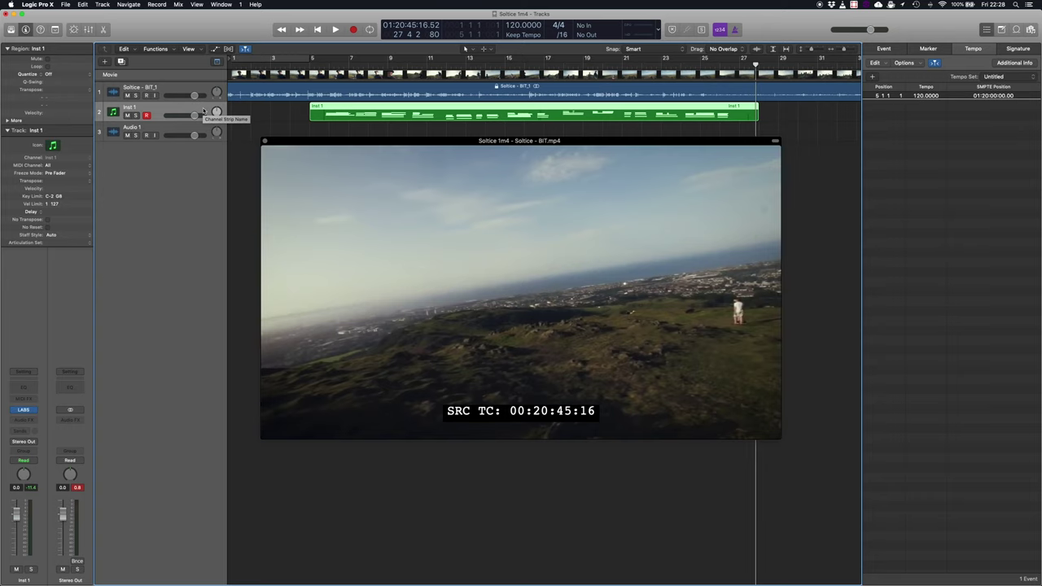
Step: Bounce the Inst 1 piano region in place to an Inst 1_bip audio track, then close the movie window
{"action": "right_click", "coordinate": [319, 109]}
{"action": "mouse_move", "coordinate": [359, 204]}
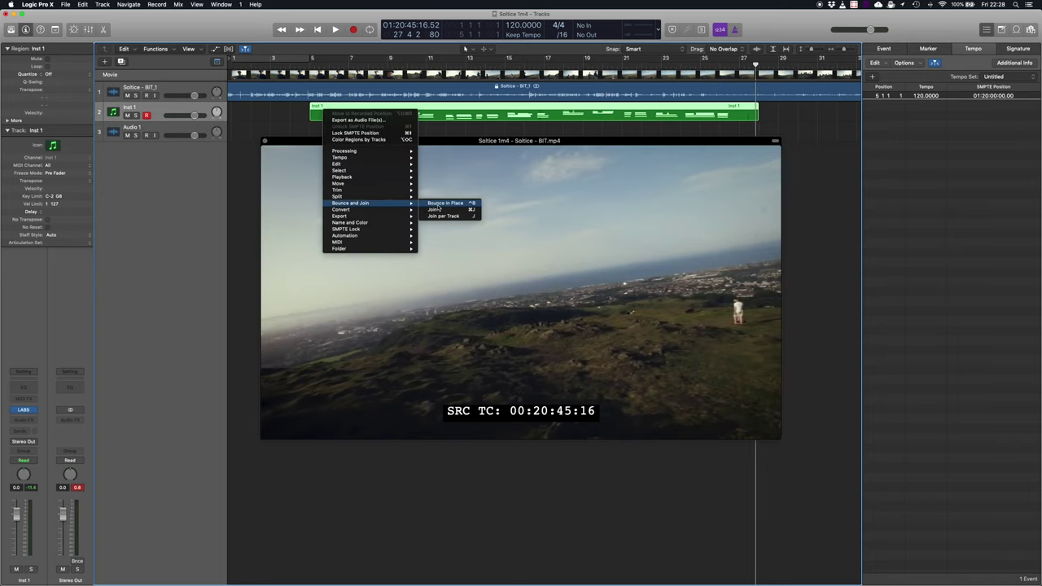
{"action": "left_click", "coordinate": [437, 205]}
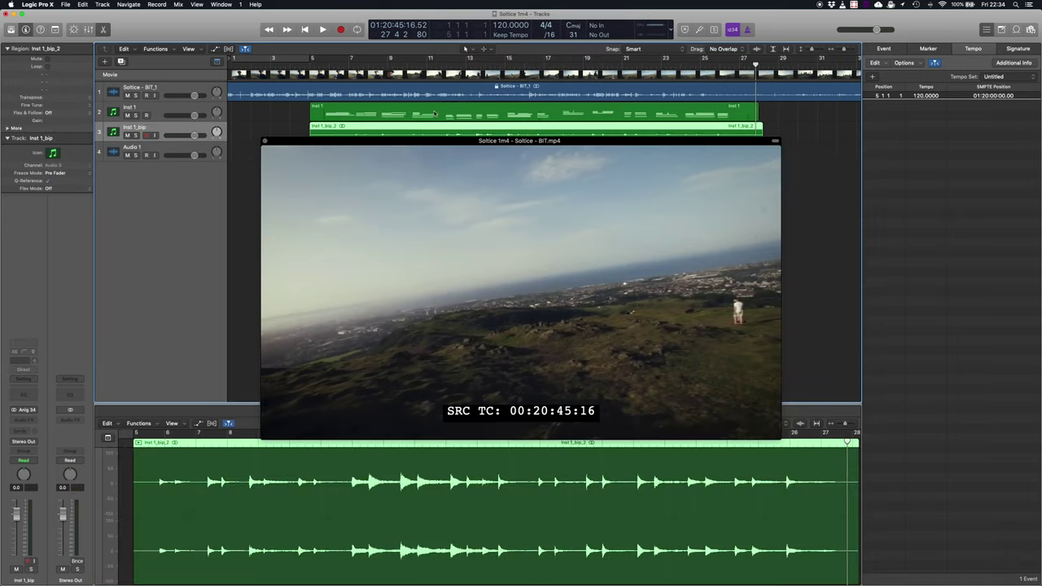
{"action": "left_click", "coordinate": [265, 141]}
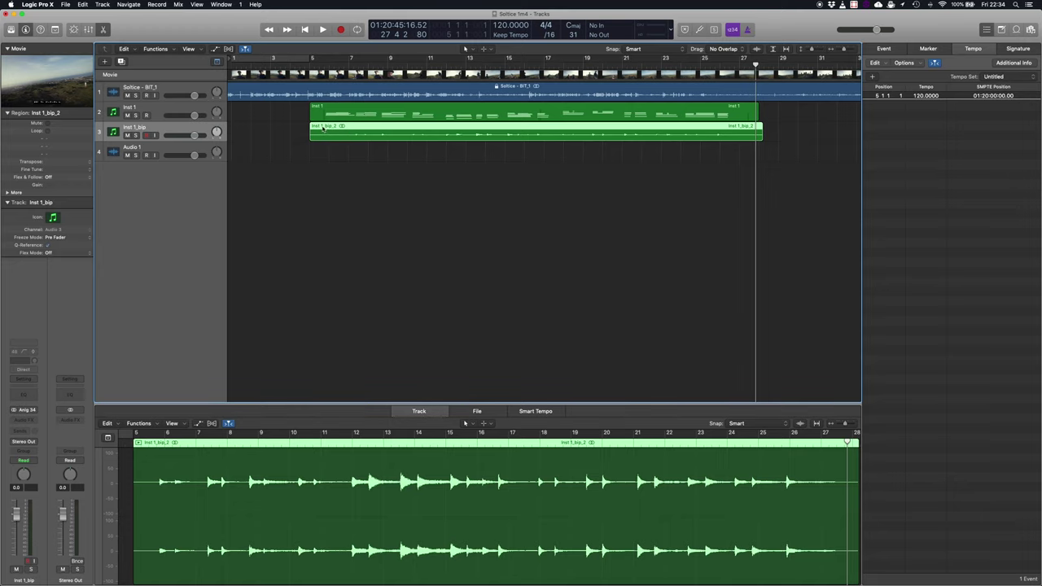
Step: Export all tracks as 24-bit WAVE audio files into the Soltice folder
{"action": "left_click", "coordinate": [69, 4]}
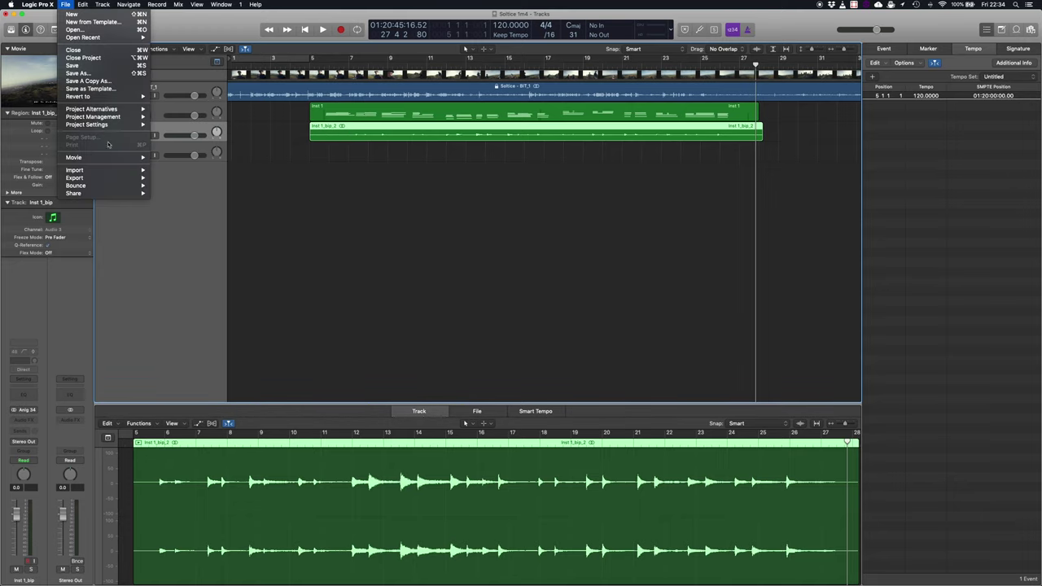
{"action": "mouse_move", "coordinate": [77, 177]}
{"action": "left_click", "coordinate": [245, 261]}
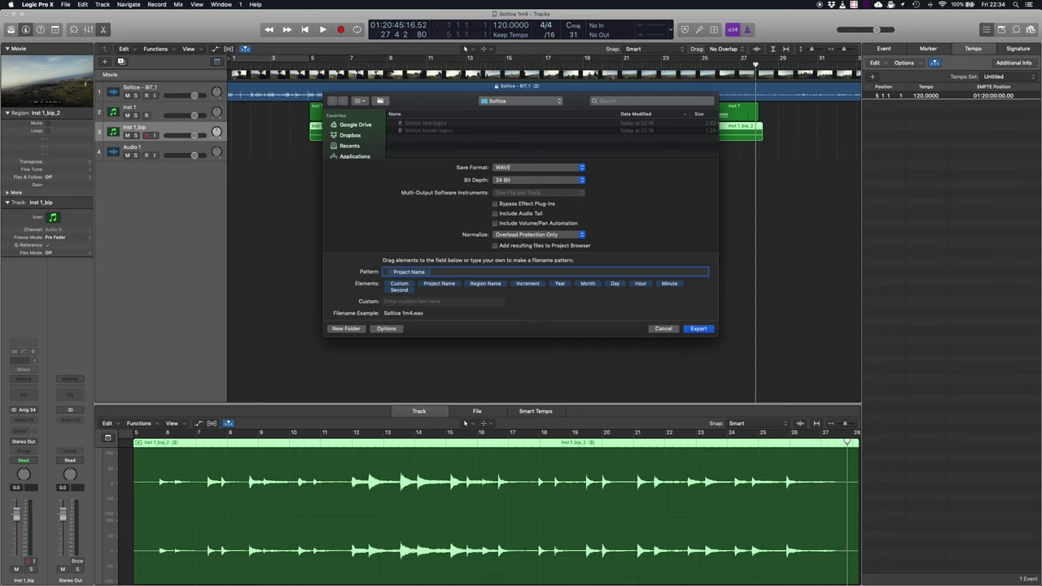
{"action": "left_click", "coordinate": [541, 168]}
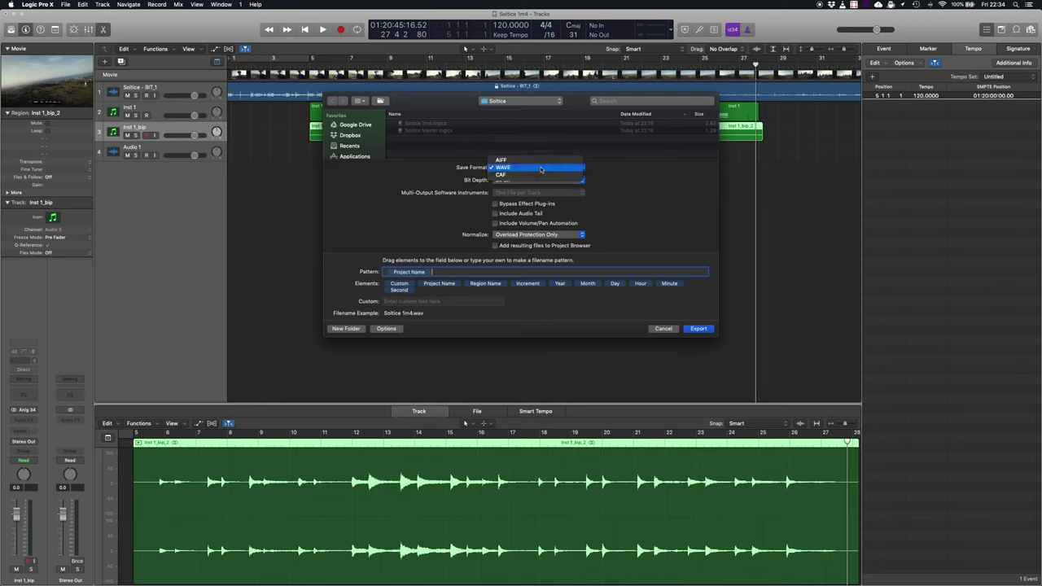
{"action": "left_click", "coordinate": [541, 168]}
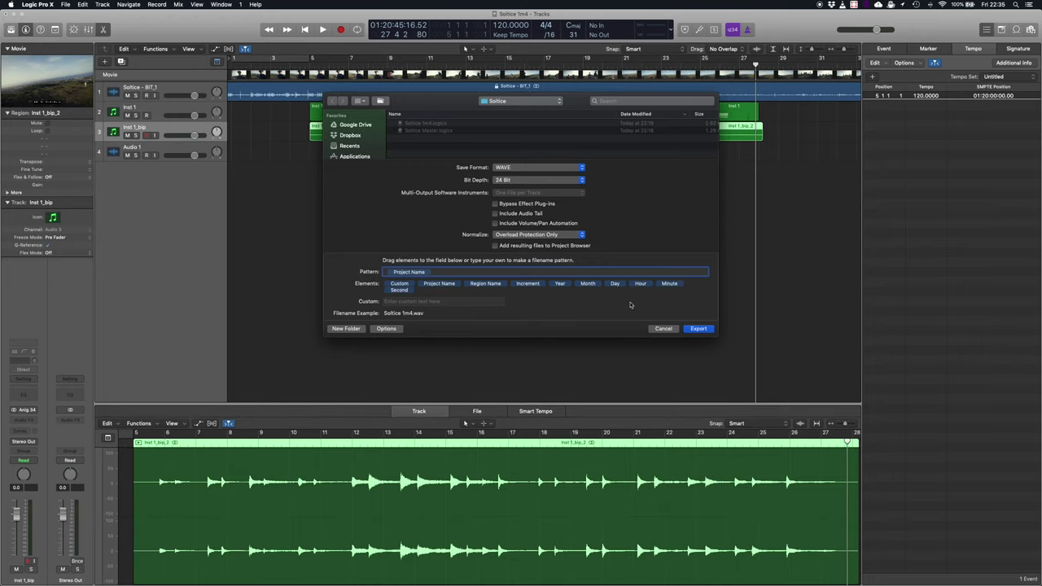
{"action": "left_click", "coordinate": [700, 330]}
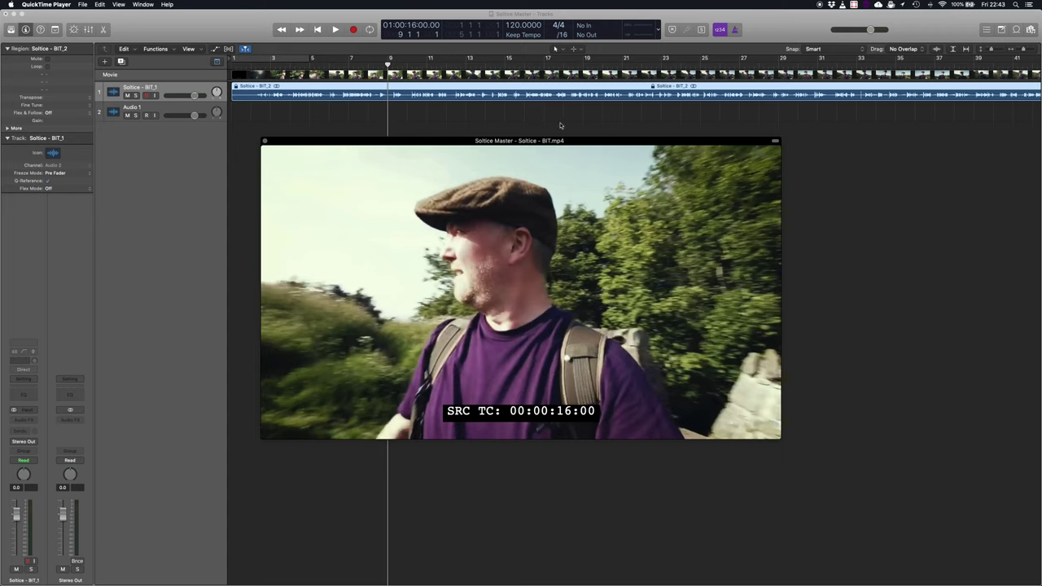
Step: Drop the bounced piano WAV onto track 2 and move it to its recorded position
{"action": "left_click", "coordinate": [1024, 51]}
{"action": "left_click", "coordinate": [1023, 50]}
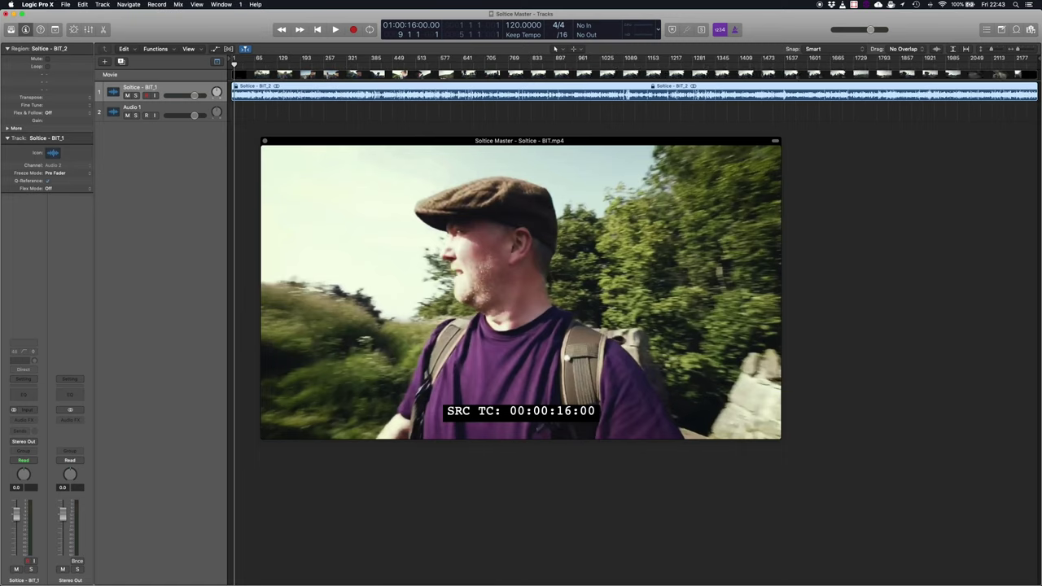
{"action": "left_click_drag", "start_coordinate": [333, 109], "coordinate": [338, 112]}
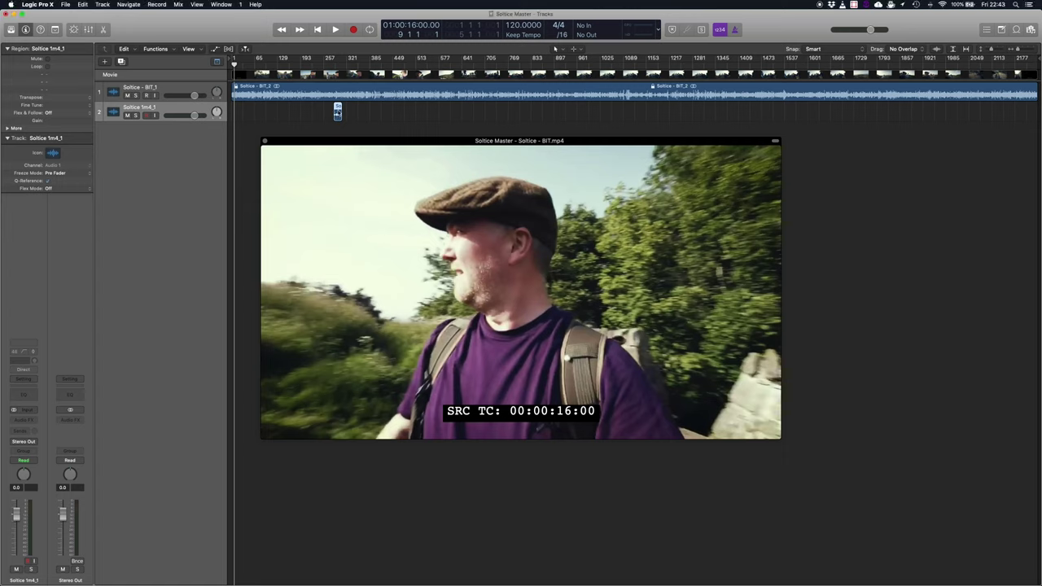
{"action": "right_click", "coordinate": [338, 111]}
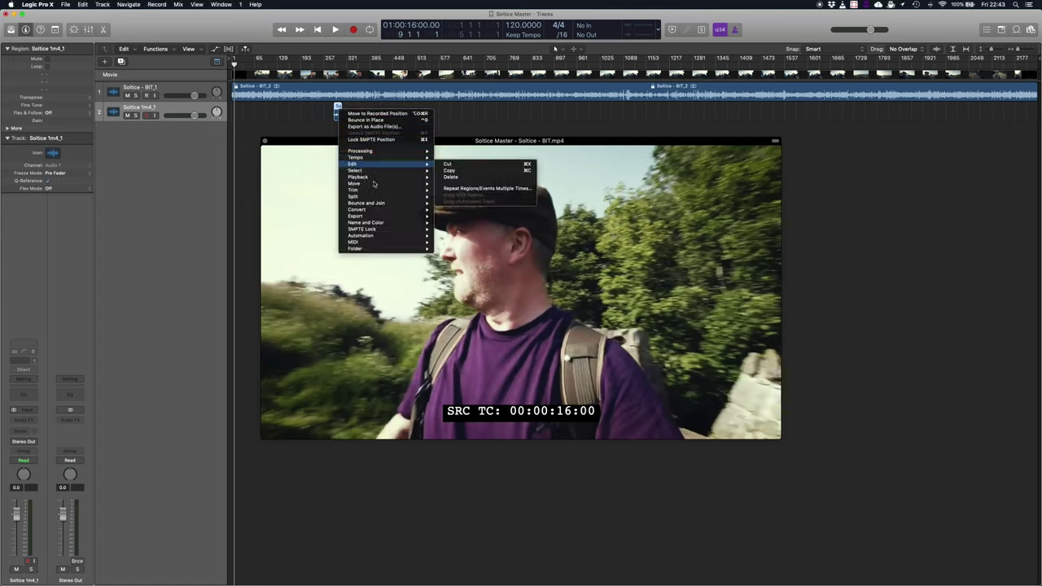
{"action": "mouse_move", "coordinate": [375, 183]}
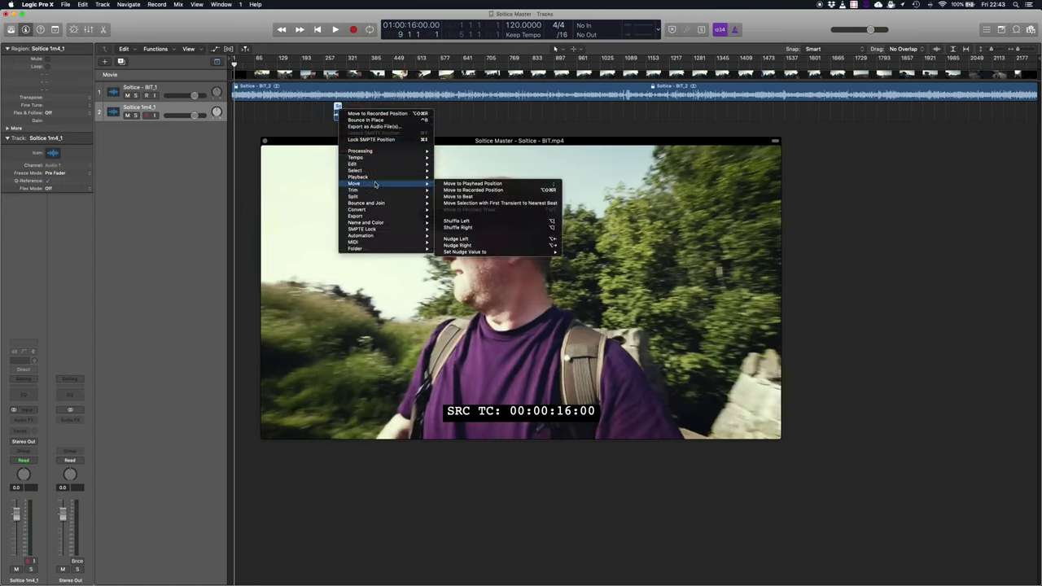
{"action": "left_click", "coordinate": [456, 190]}
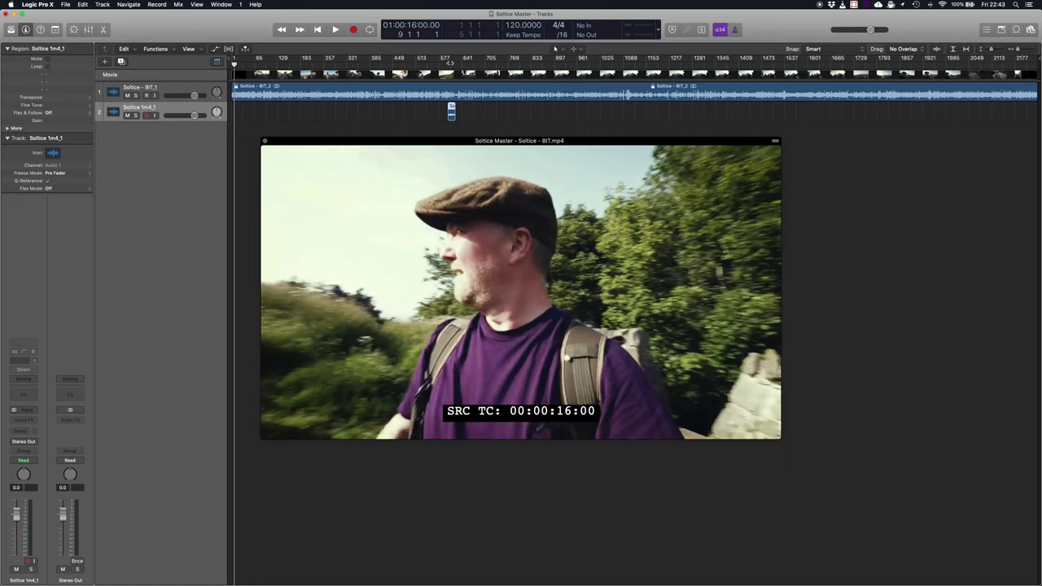
Step: Set the playhead exactly at 01:20:00:00
{"action": "left_click", "coordinate": [445, 64]}
{"action": "left_click", "coordinate": [448, 65]}
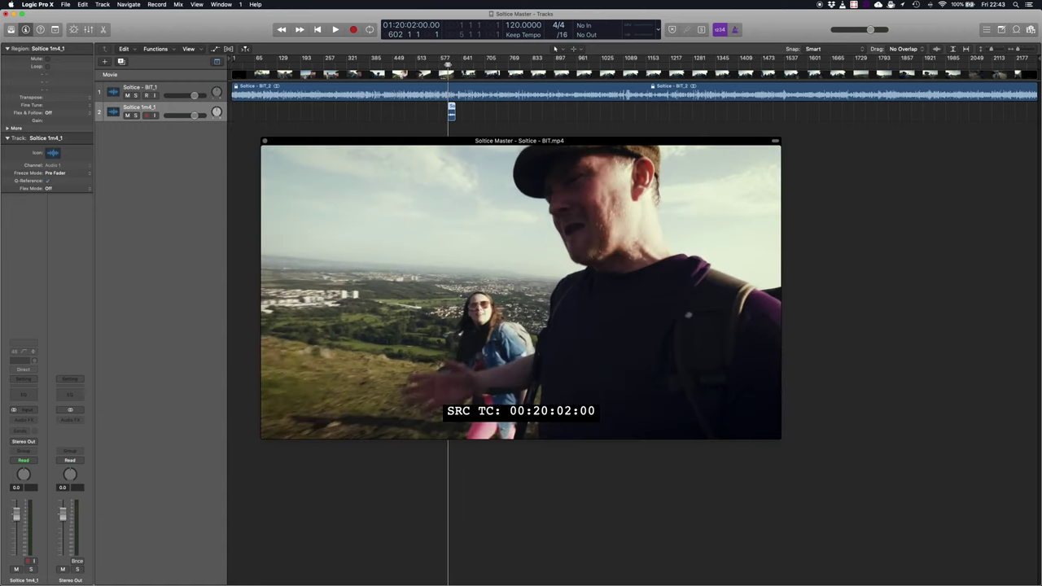
{"action": "left_click", "coordinate": [446, 65]}
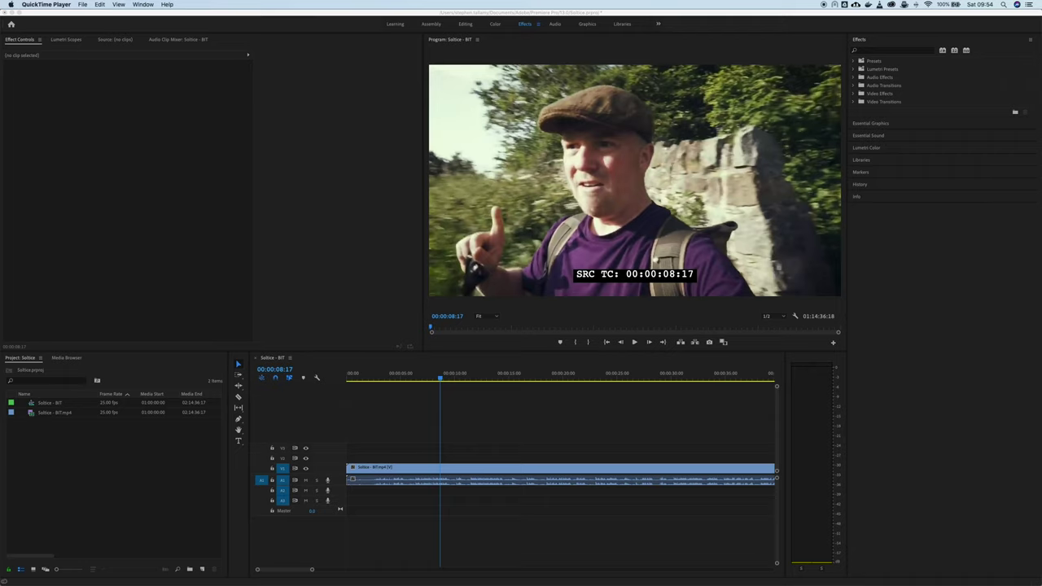
Step: Import the Soltice 1m4 piano WAV into the Project panel and place it on audio track 2
{"action": "left_click_drag", "start_coordinate": [101, 363], "coordinate": [98, 453]}
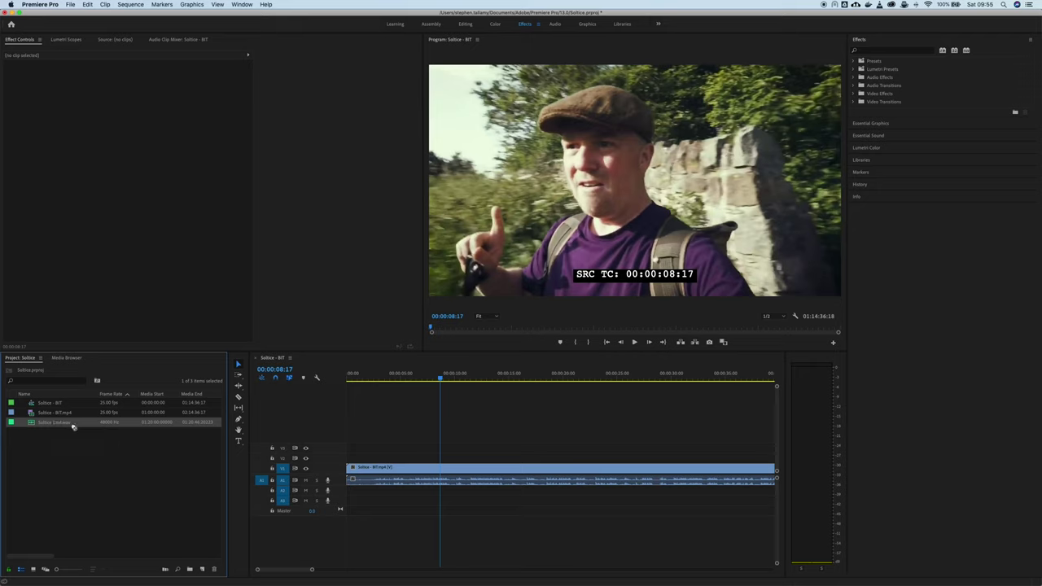
{"action": "left_click_drag", "start_coordinate": [72, 425], "coordinate": [376, 494]}
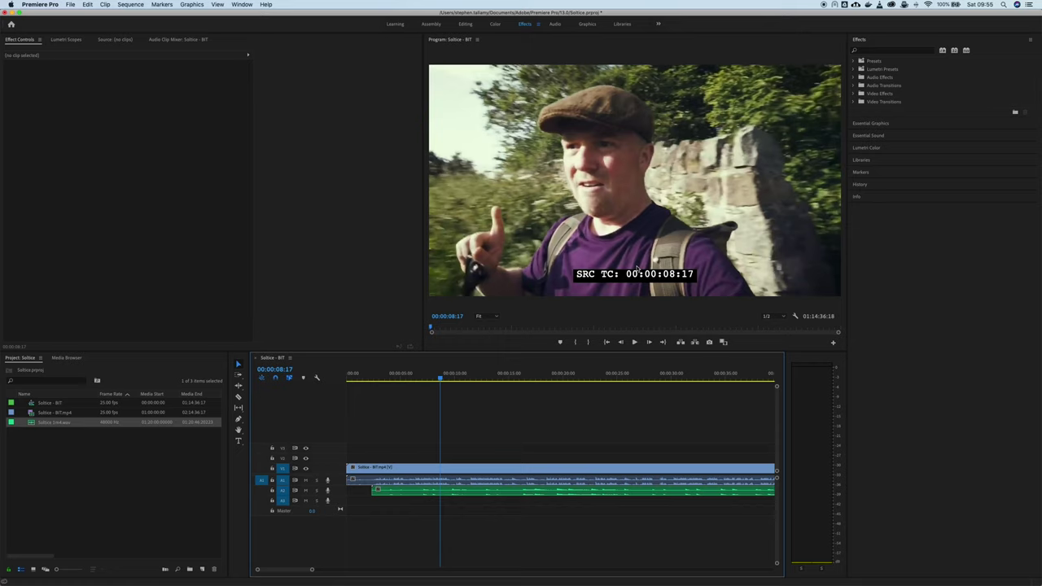
Step: Set the Soltice sequence start time to 01:00:00:00
{"action": "left_click", "coordinate": [291, 362]}
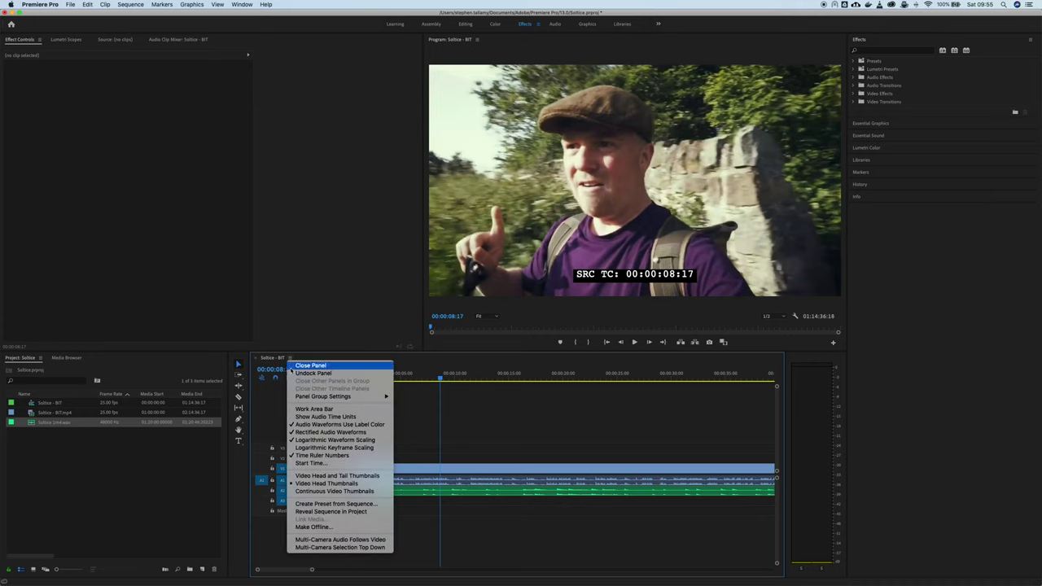
{"action": "left_click", "coordinate": [309, 463]}
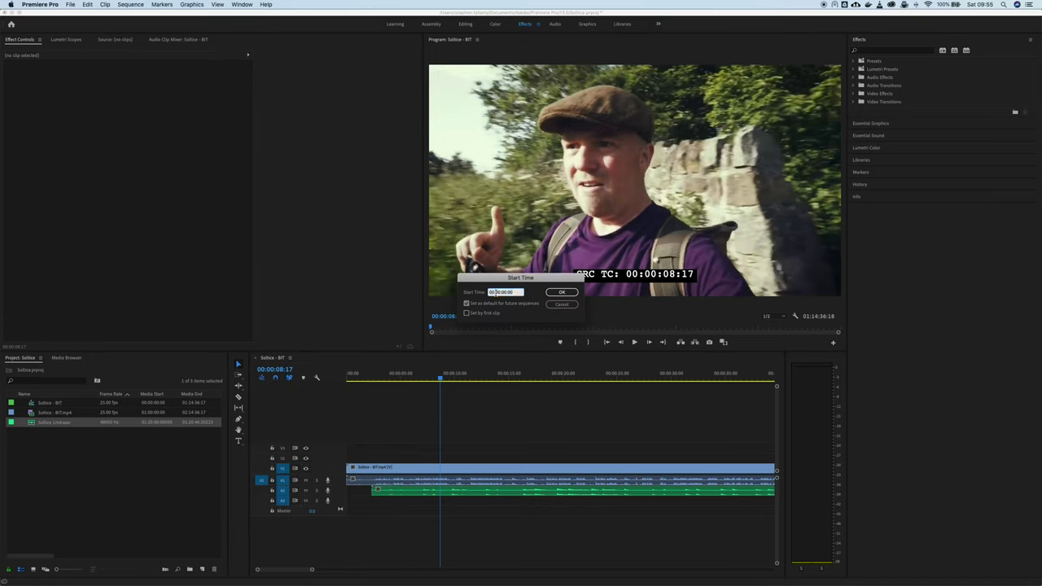
{"action": "left_click", "coordinate": [562, 291]}
Step: Synchronize the video and piano clips by timecode, checking the piano starts at 01:20:00:00
{"action": "left_click", "coordinate": [515, 472]}
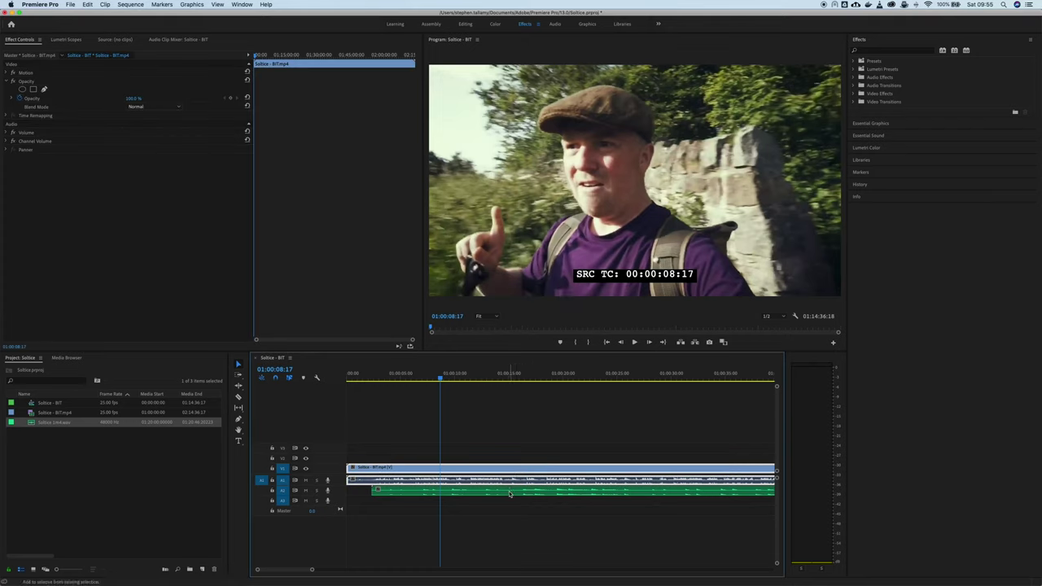
{"action": "left_click", "coordinate": [510, 488], "text": "shift"}
{"action": "right_click", "coordinate": [511, 488]}
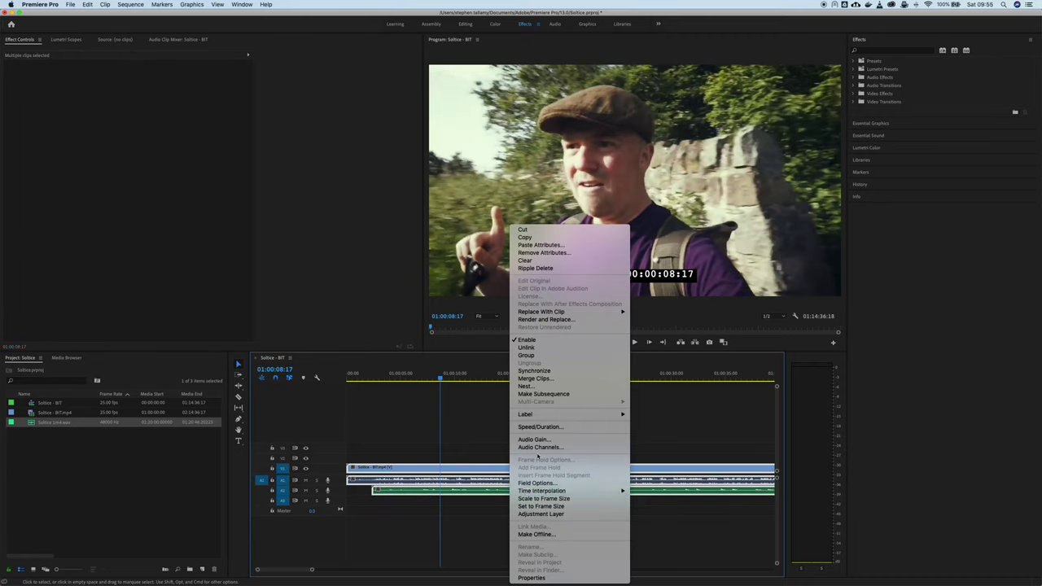
{"action": "left_click", "coordinate": [536, 371]}
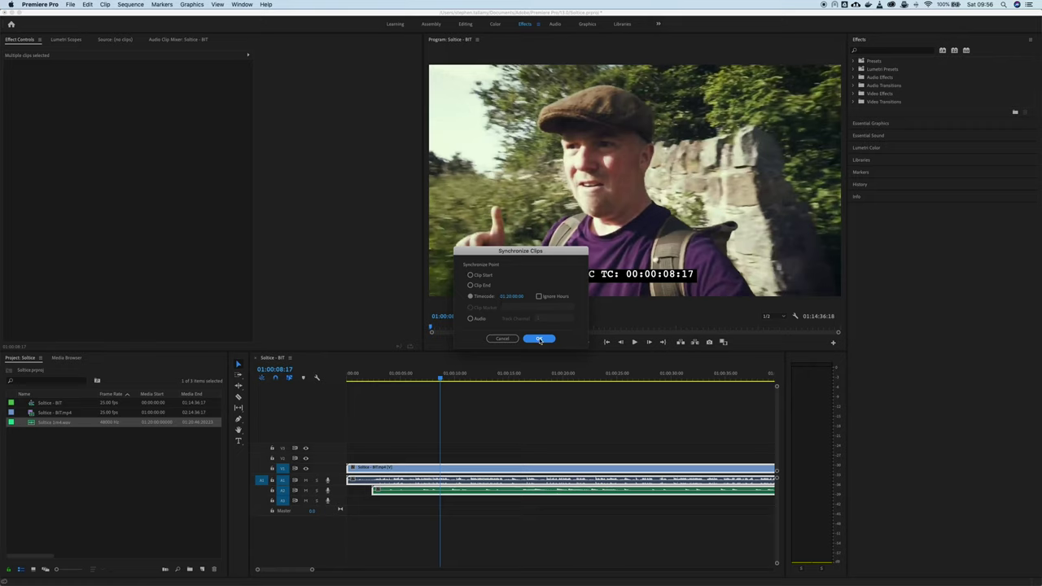
{"action": "left_click", "coordinate": [539, 339]}
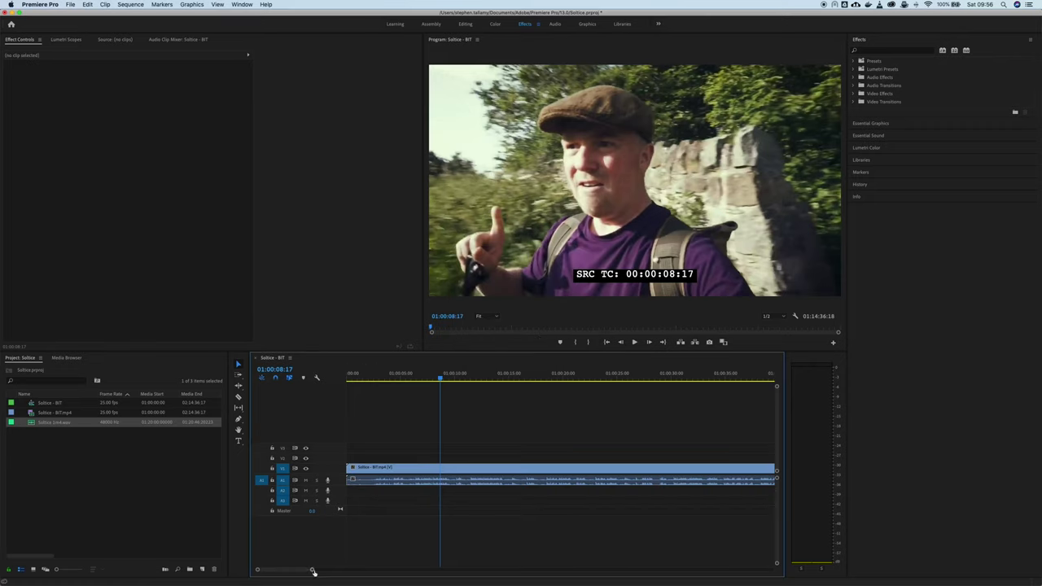
{"action": "left_click_drag", "start_coordinate": [311, 569], "coordinate": [599, 567]}
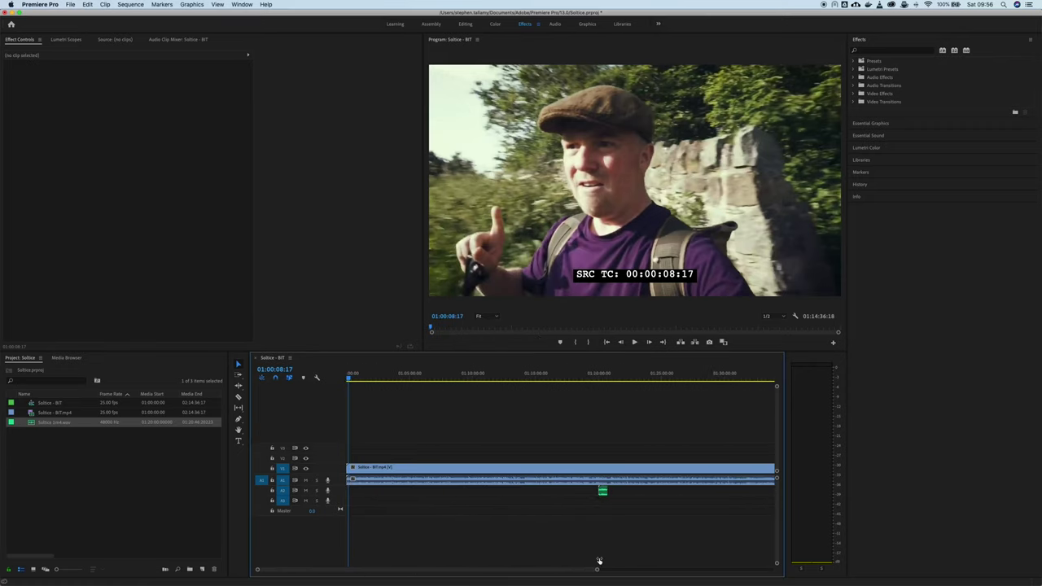
{"action": "left_click", "coordinate": [591, 379]}
{"action": "left_click_drag", "start_coordinate": [592, 379], "coordinate": [599, 379]}
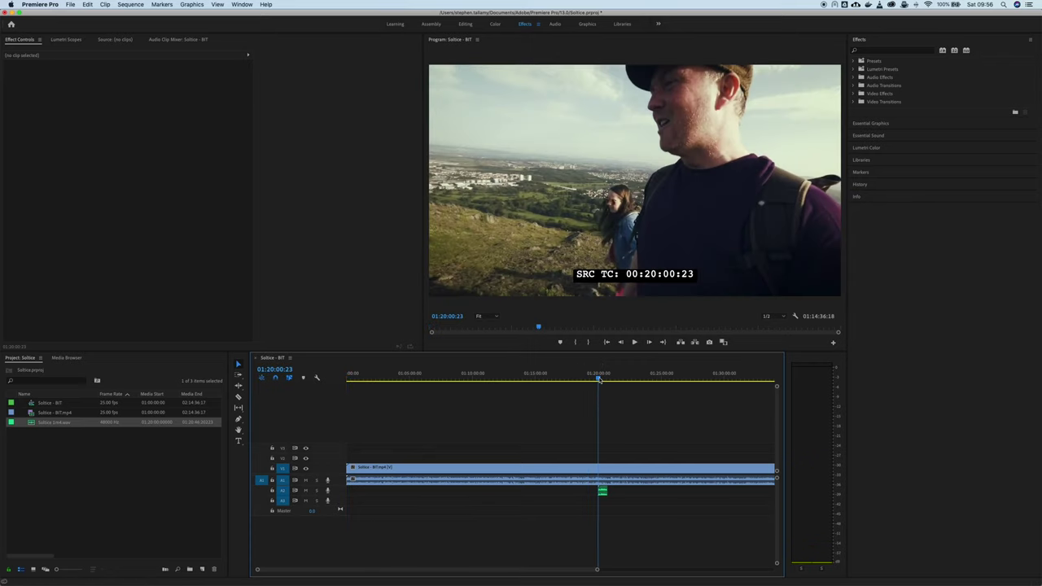